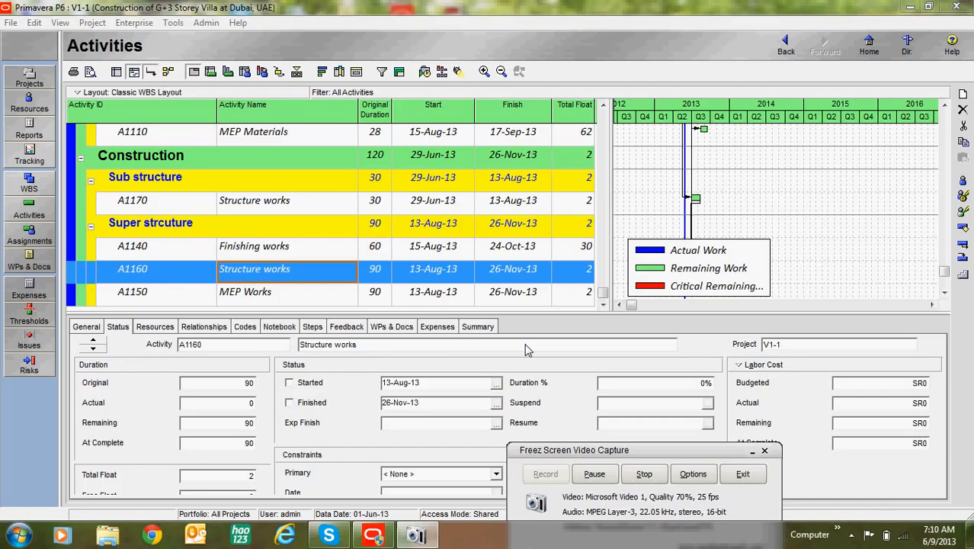
Open the project's resources list and examine the price per unit of the labor, nonlabor and material resources.
click(29, 101)
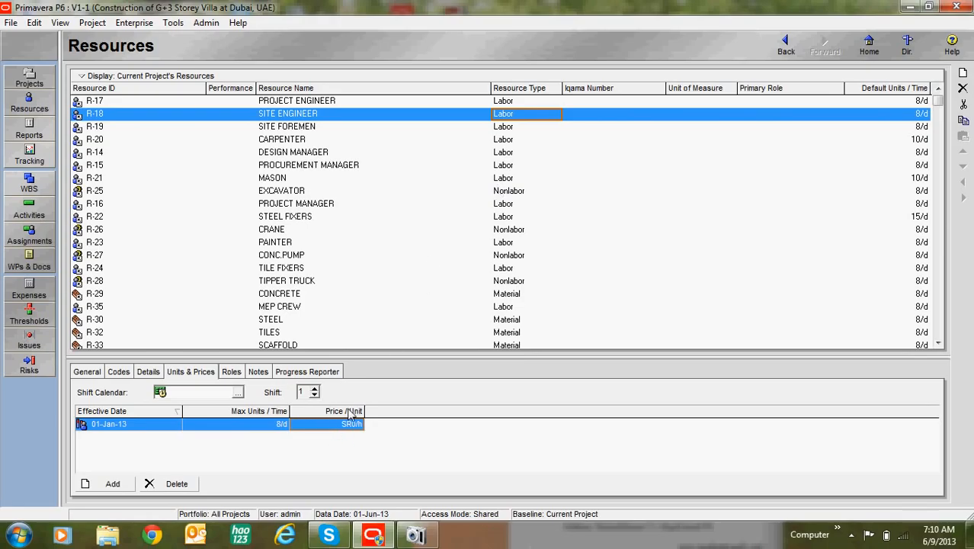
key(Down)
key(Down)
key(Down)
key(Down)
key(Down)
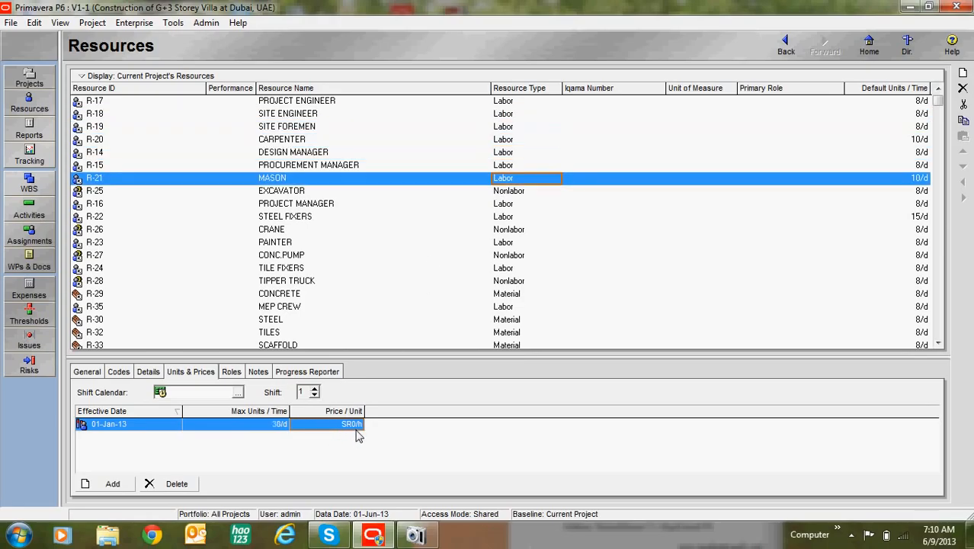
key(Down)
key(Down)
key(Down)
key(Down)
key(Down)
key(Down)
key(Down)
key(Down)
key(Down)
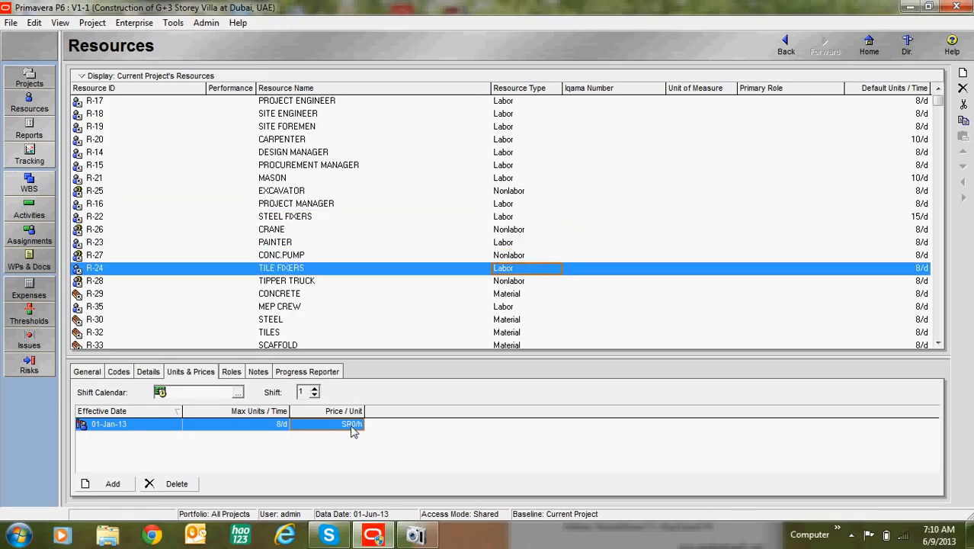
key(Down)
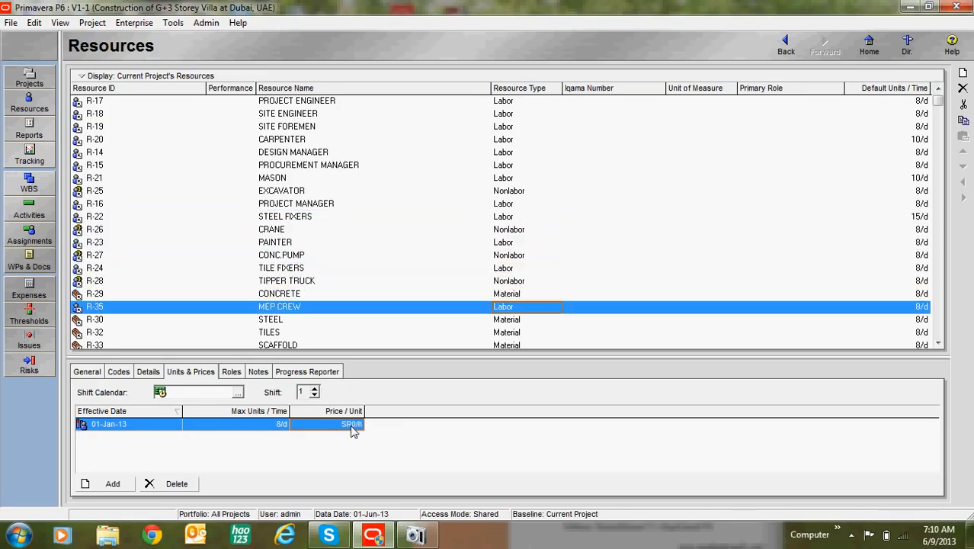
key(Down)
key(Down)
key(Down)
key(Down)
key(Up)
key(Up)
key(Up)
key(Up)
key(Up)
key(Up)
key(Up)
key(Up)
key(Up)
key(Up)
key(Up)
key(Up)
key(Up)
key(Up)
key(Up)
key(Up)
key(Up)
key(Up)
key(Up)
key(Up)
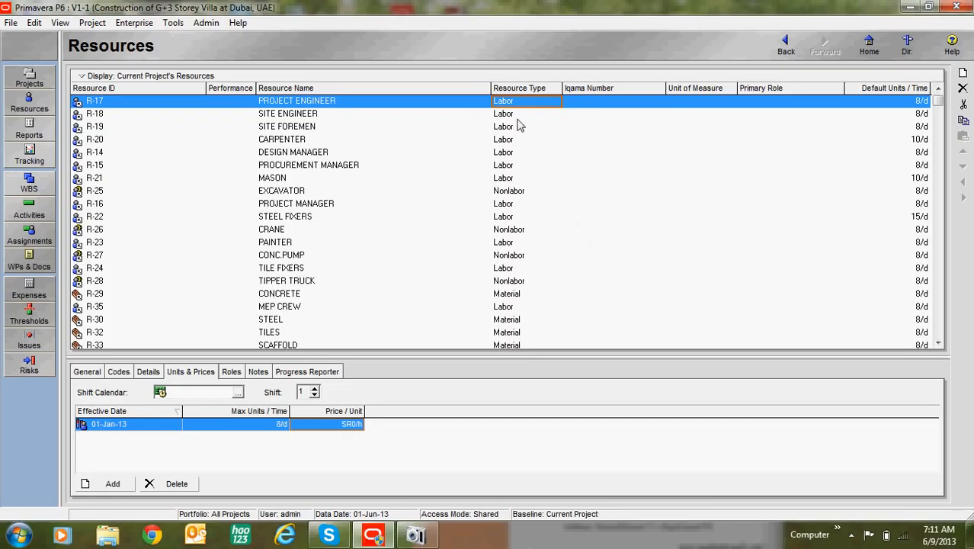
key(Down)
key(Down)
click(512, 153)
click(511, 167)
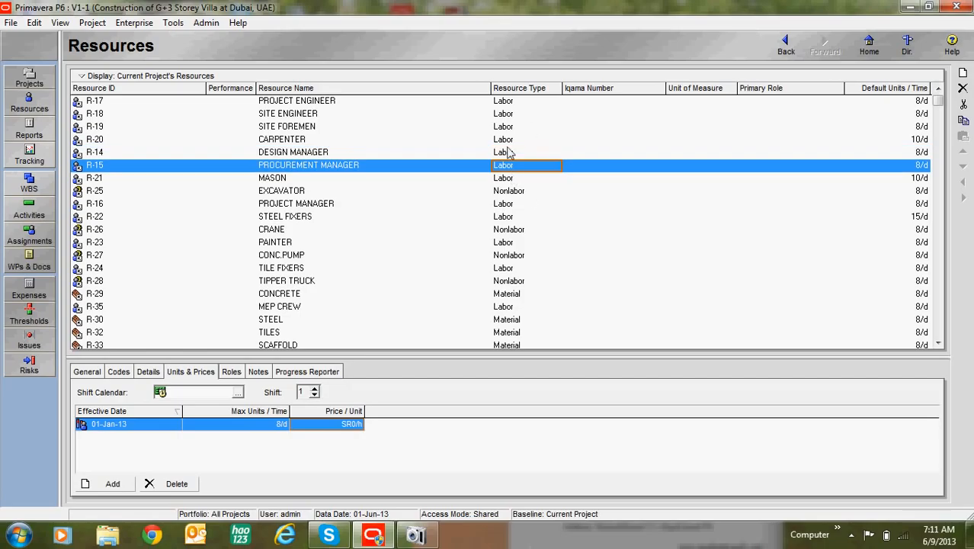
click(521, 105)
click(499, 127)
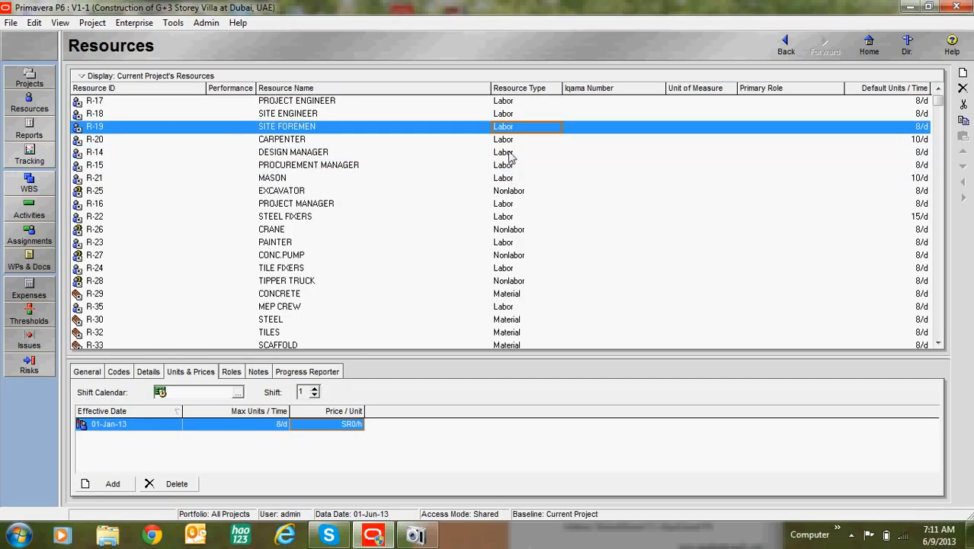
Set the price per unit to SR 8 per hour for CARPENTER and SR 7 per hour for MASON.
click(503, 146)
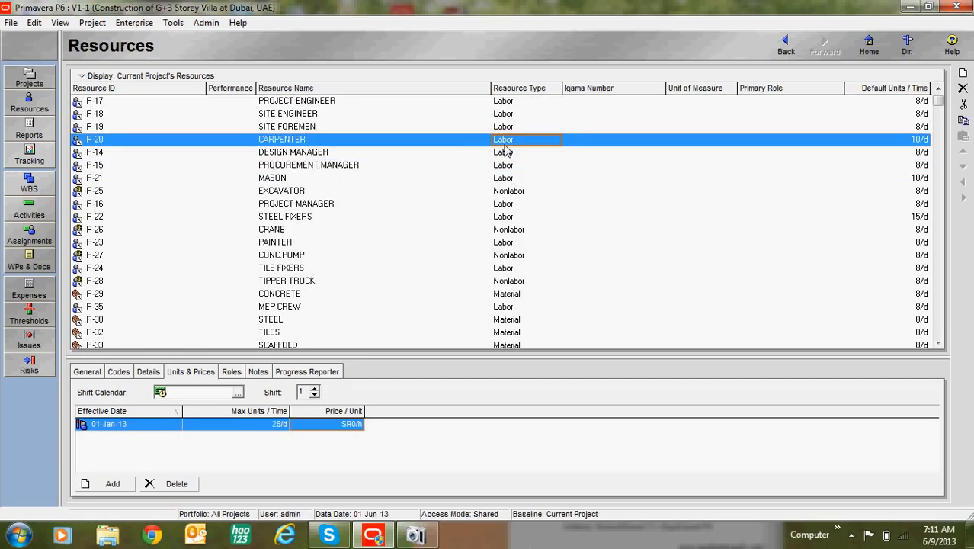
click(355, 422)
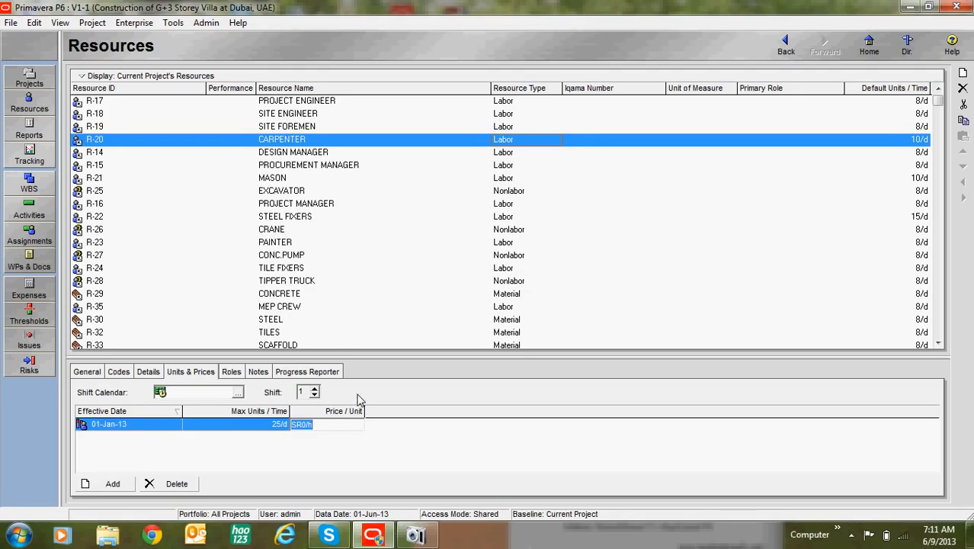
text(8)
click(510, 180)
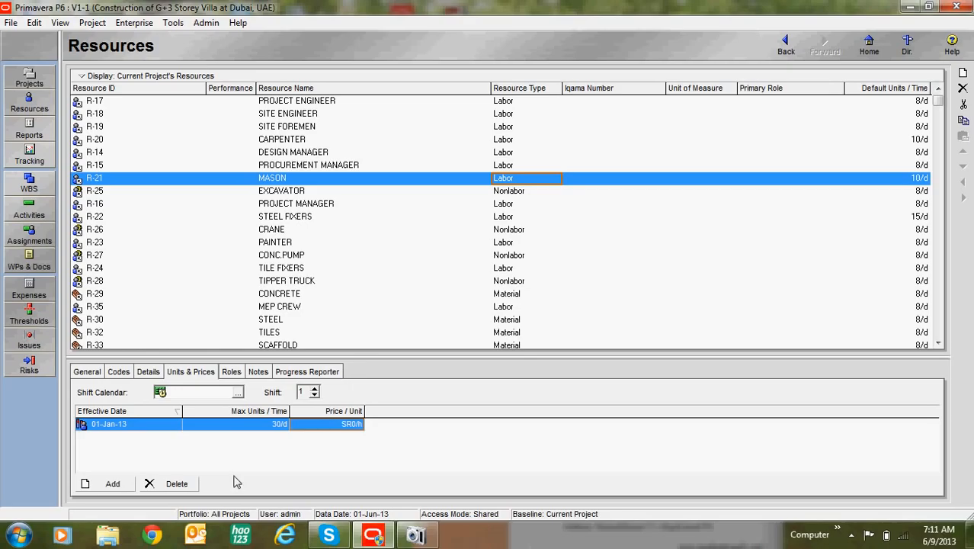
click(327, 425)
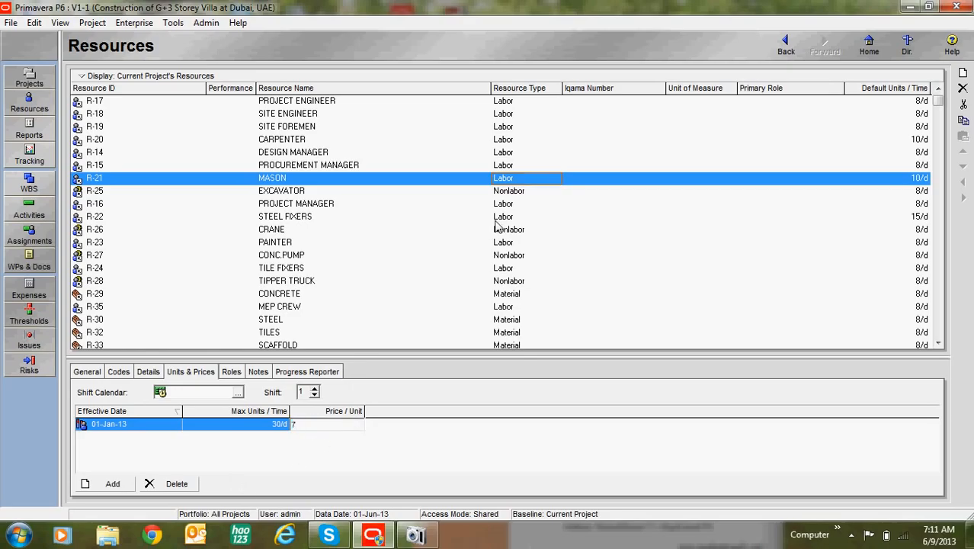
Set the price per unit of the EXCAVATOR resource to SR 45 per hour.
click(534, 192)
click(355, 424)
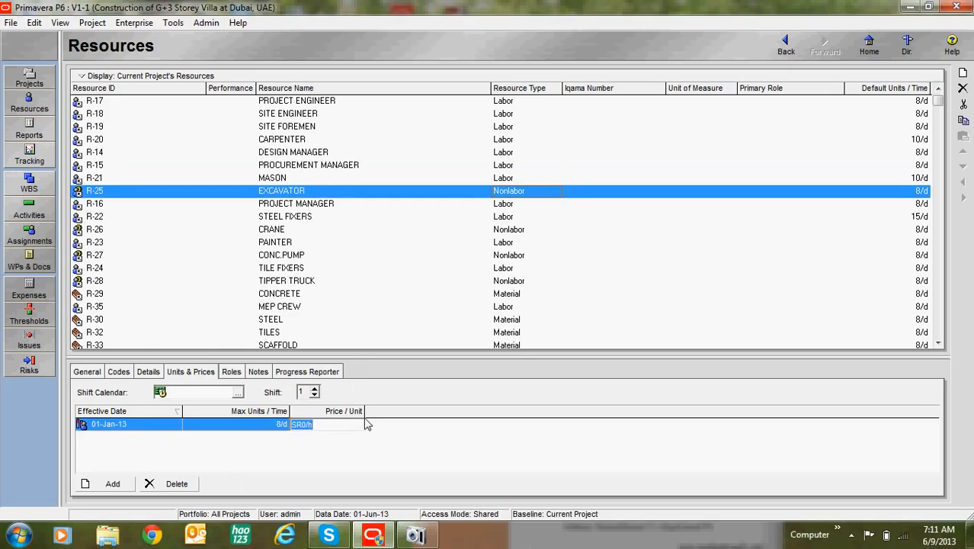
click(506, 205)
Set the price per unit to SR 8 per hour for STEEL FIXERS and SR 65 per hour for CRANE.
click(514, 217)
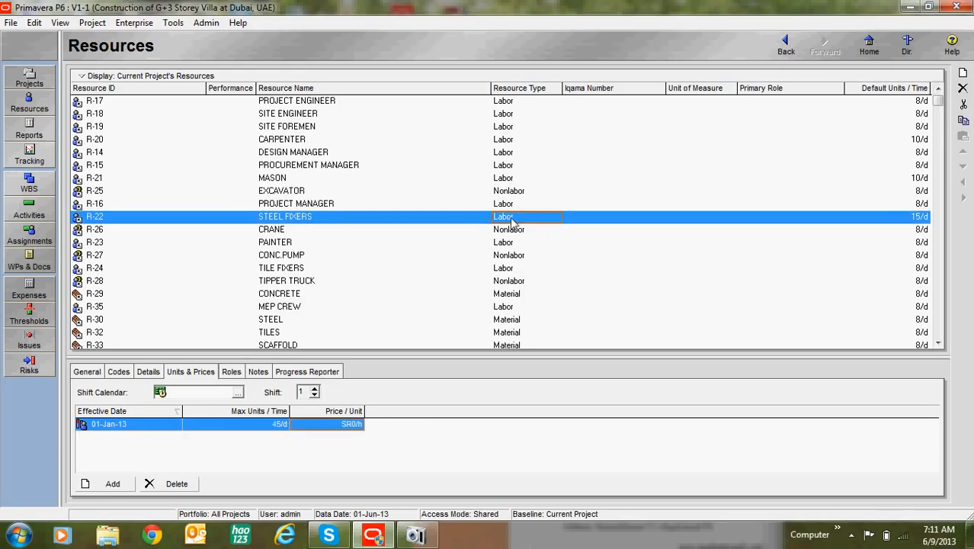
click(352, 425)
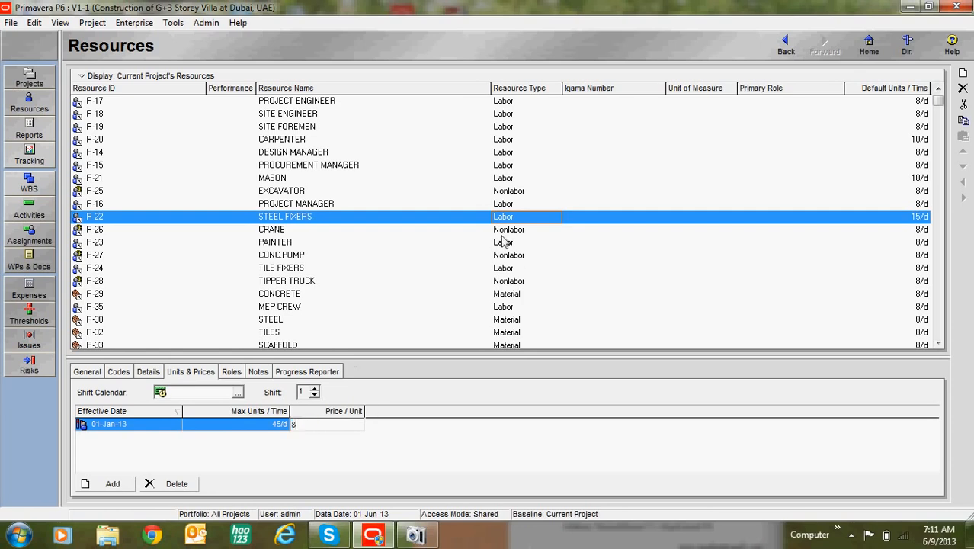
click(507, 230)
click(355, 424)
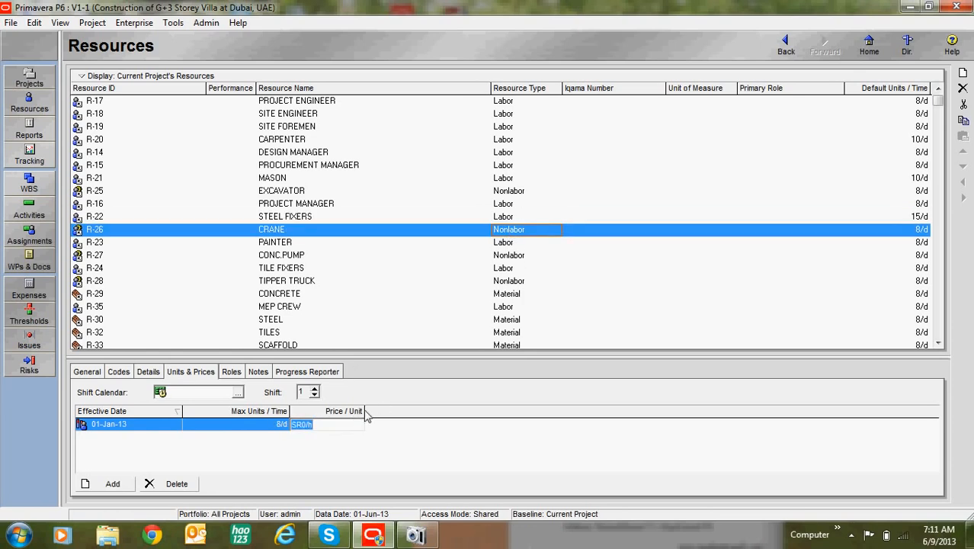
text(65)
Set the price per unit to SR 4 per hour for PAINTER and SR 9 per hour for TILE FIXERS.
click(512, 242)
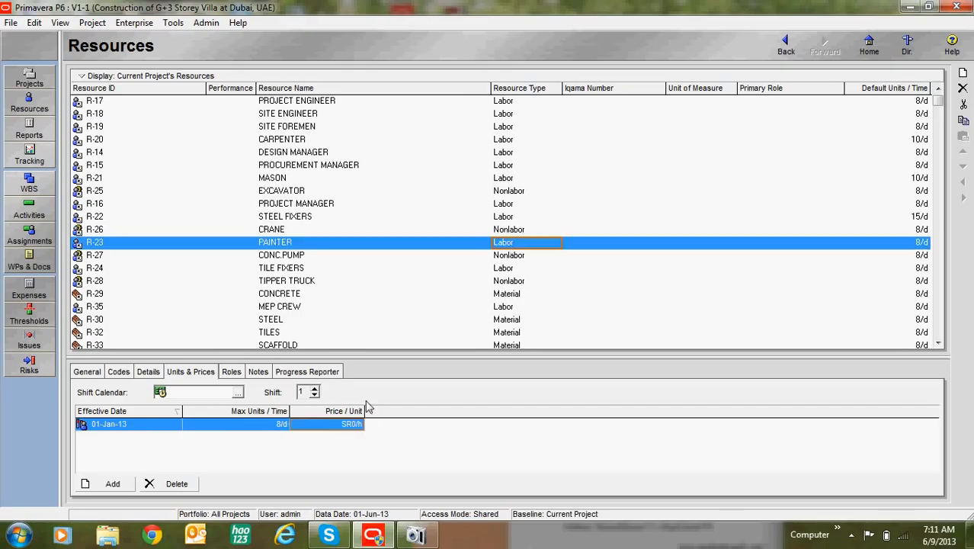
click(343, 427)
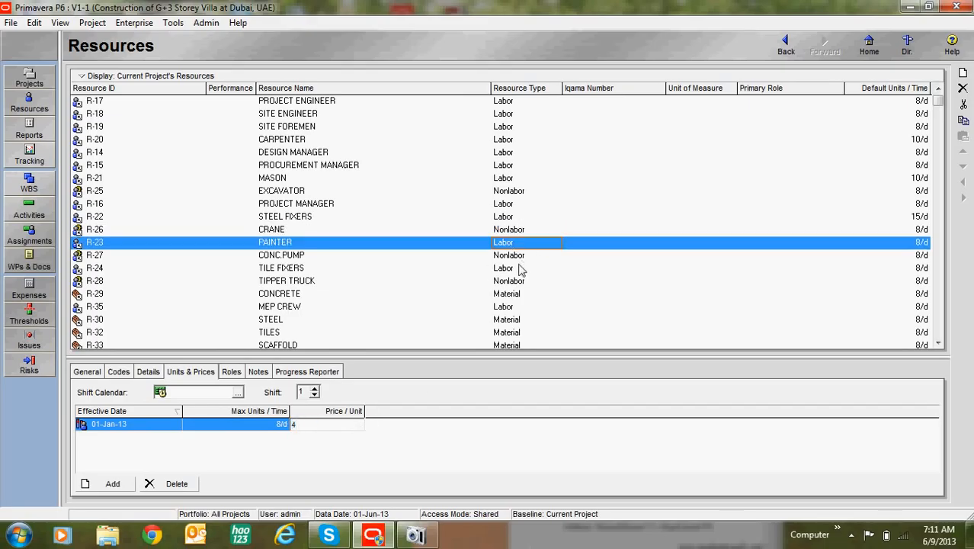
click(515, 268)
click(351, 424)
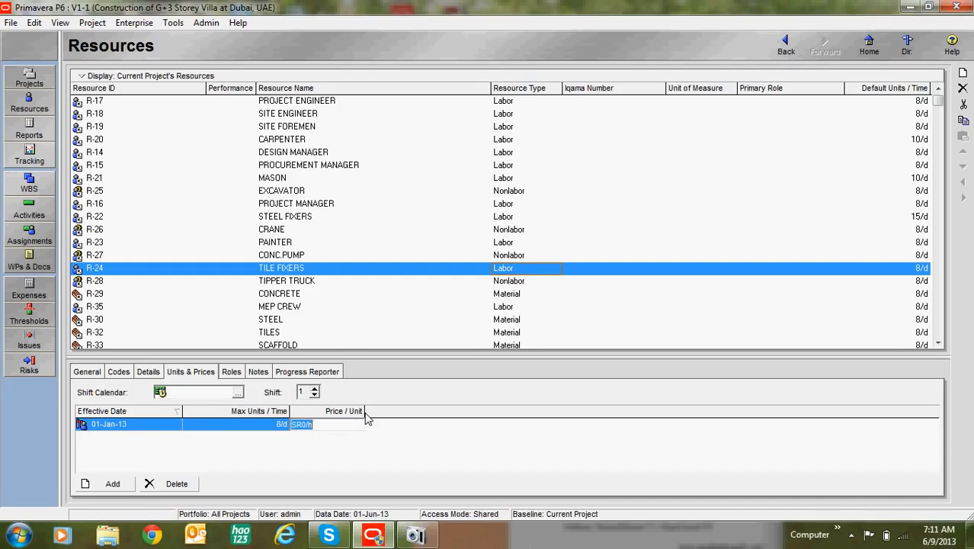
text(9)
Set the price per unit of TIPPER TRUCK to SR 35 per hour and review the prices of the resources listed above it.
click(520, 282)
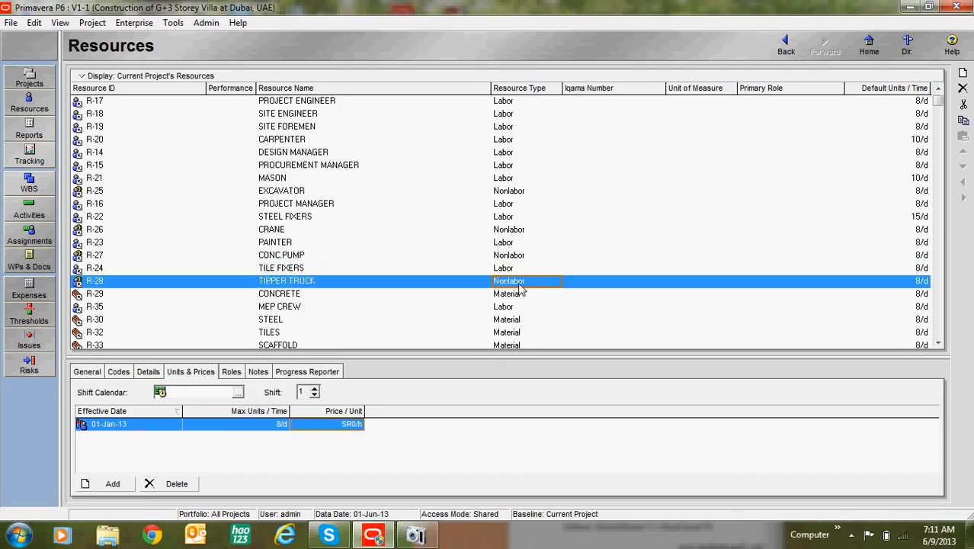
click(343, 425)
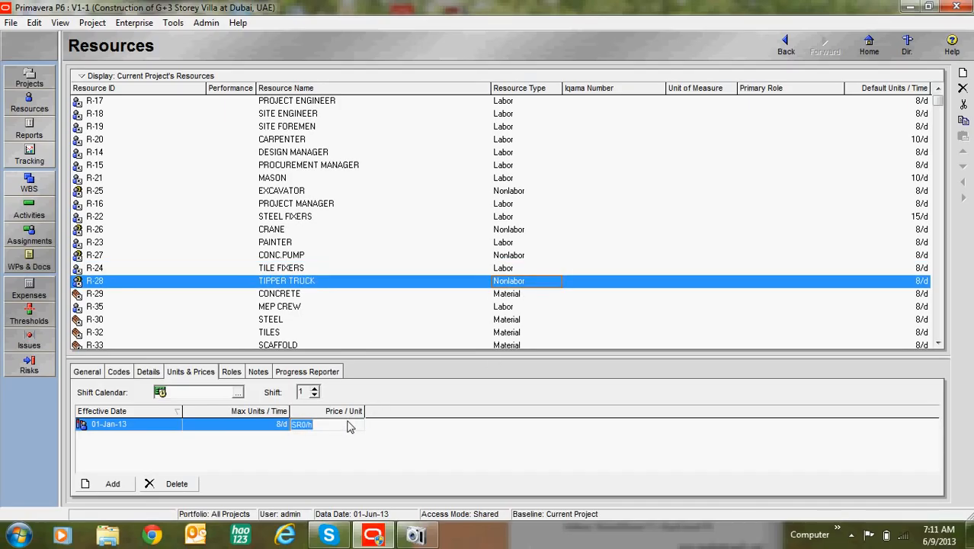
text(35)
click(514, 269)
click(507, 241)
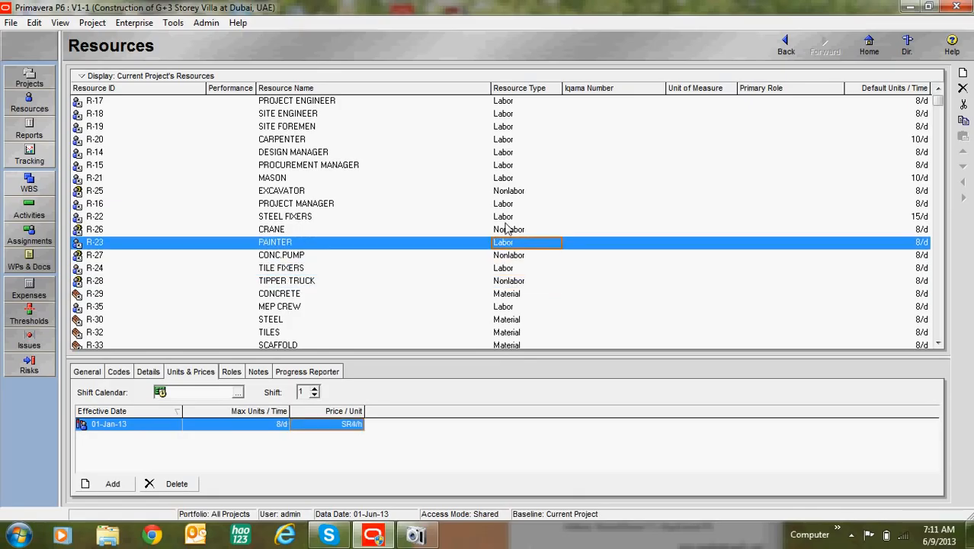
key(Up)
key(Up)
key(Up)
key(Up)
key(Up)
key(Up)
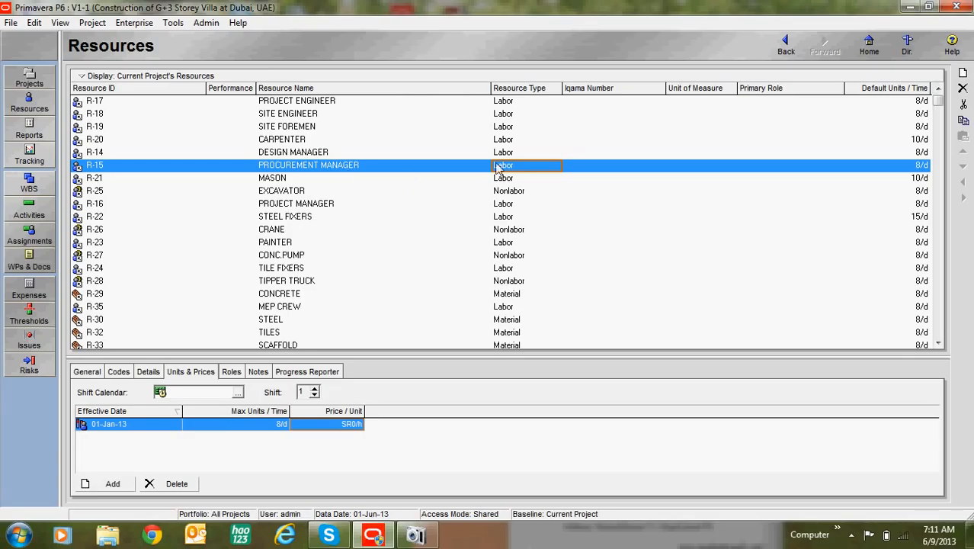
Recalculate the project's assignment costs with the new resource prices, without synchronizing the overtime factor.
click(173, 22)
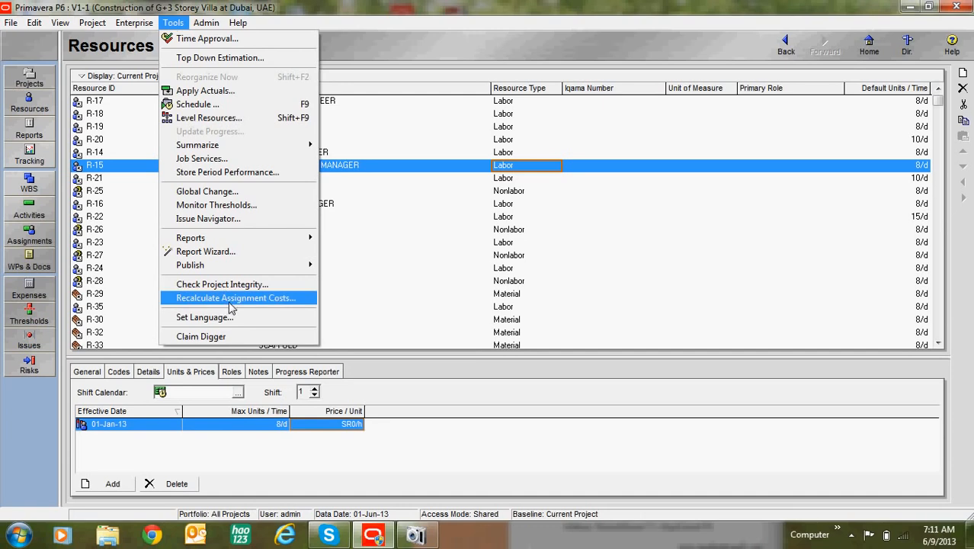
click(230, 299)
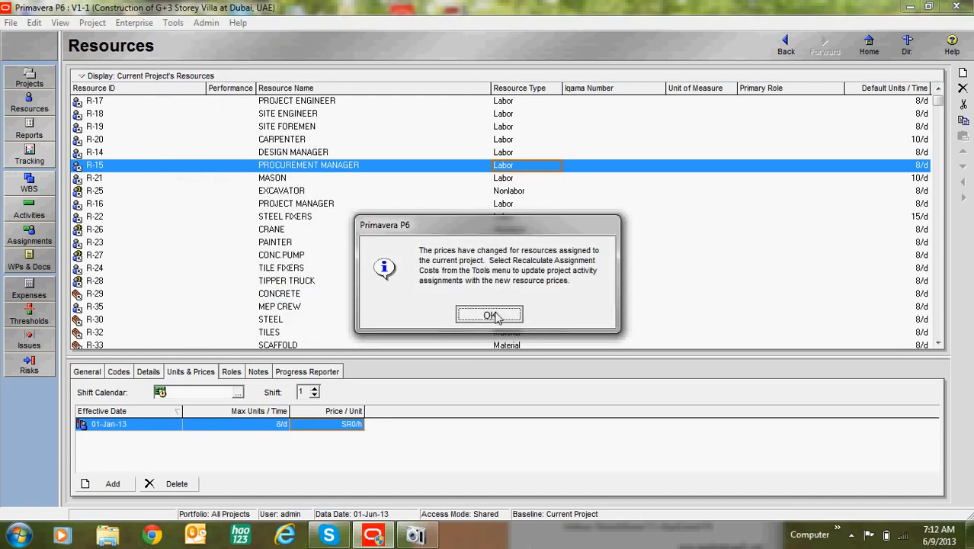
click(492, 315)
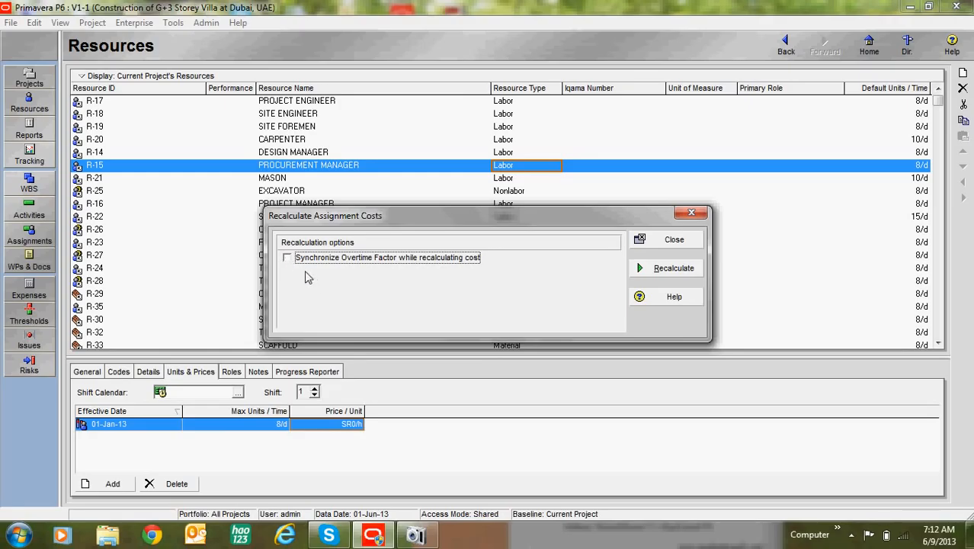
click(669, 271)
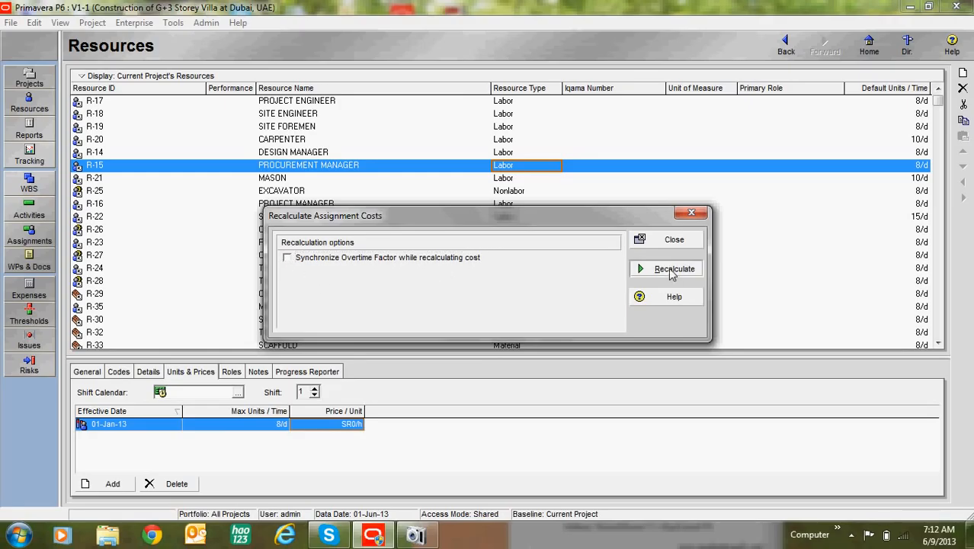
click(489, 307)
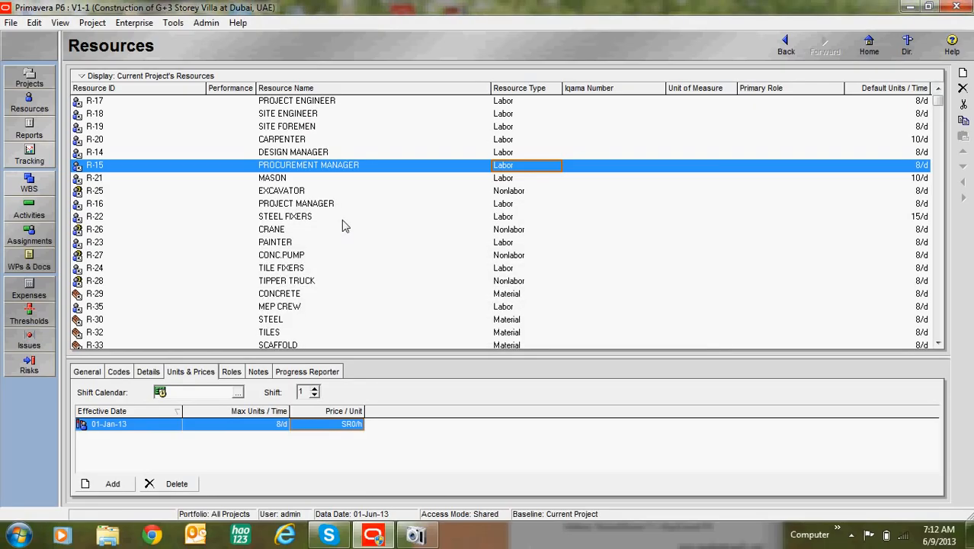
Show the resource assignments of activity A1160 Structure works in the Activities view and widen the activity table.
click(38, 215)
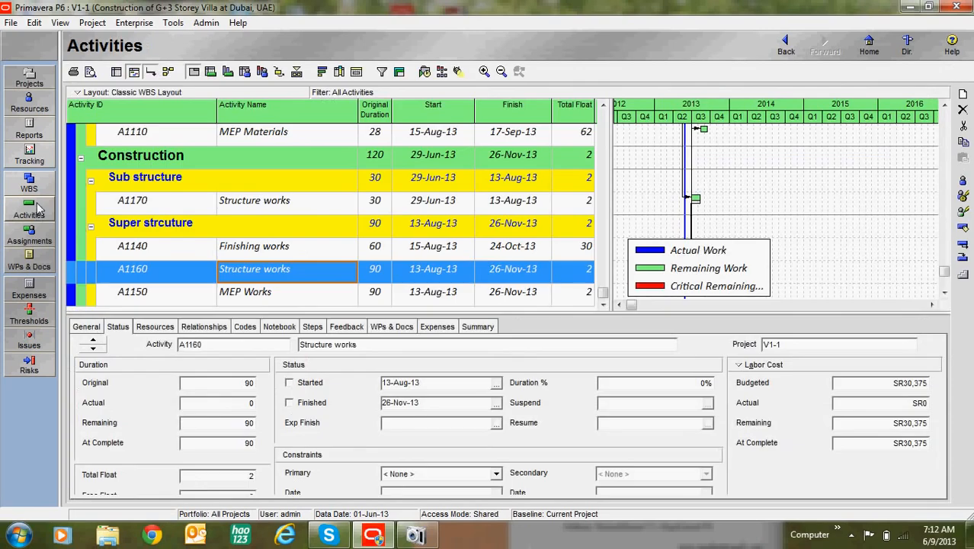
click(170, 326)
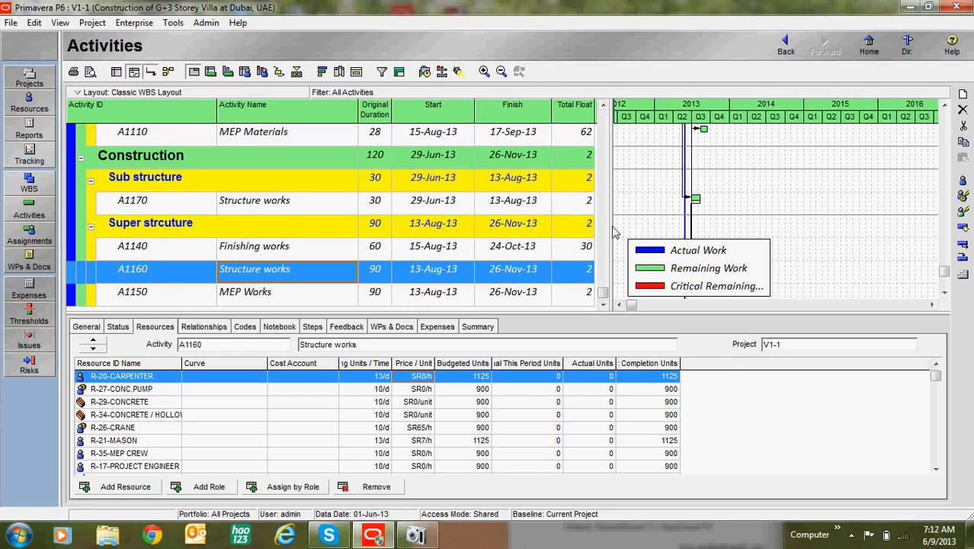
drag(690, 233, 709, 235)
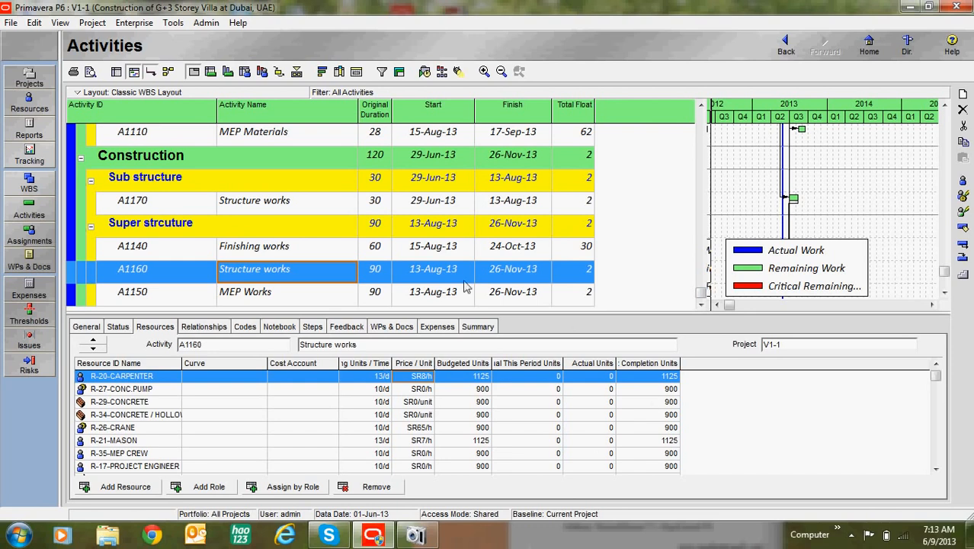
Display activity expenses and add a new expense item to A1000 Stuctural drawings under Engineering.
click(439, 326)
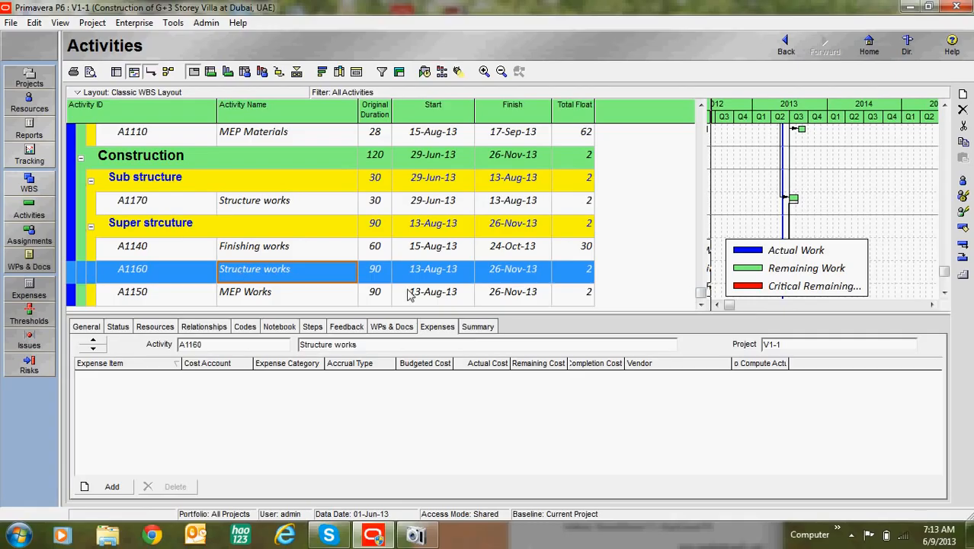
scroll(355, 240, up, 2)
scroll(302, 286, down, 1)
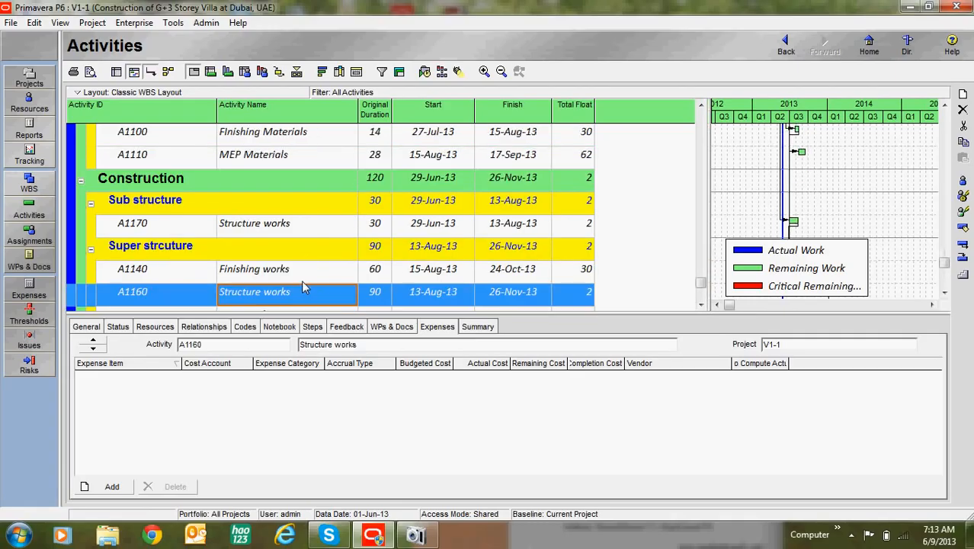
scroll(302, 286, up, 3)
scroll(259, 269, up, 6)
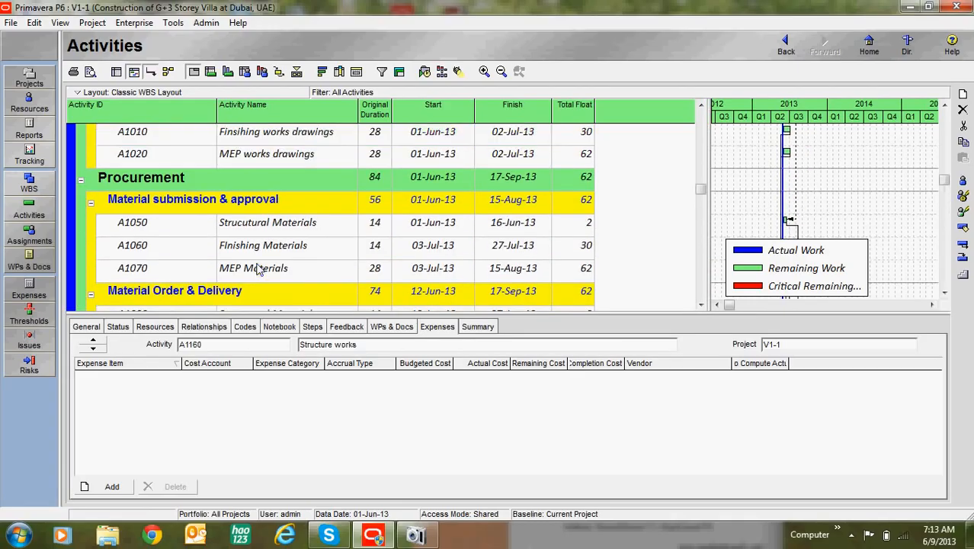
scroll(259, 273, up, 7)
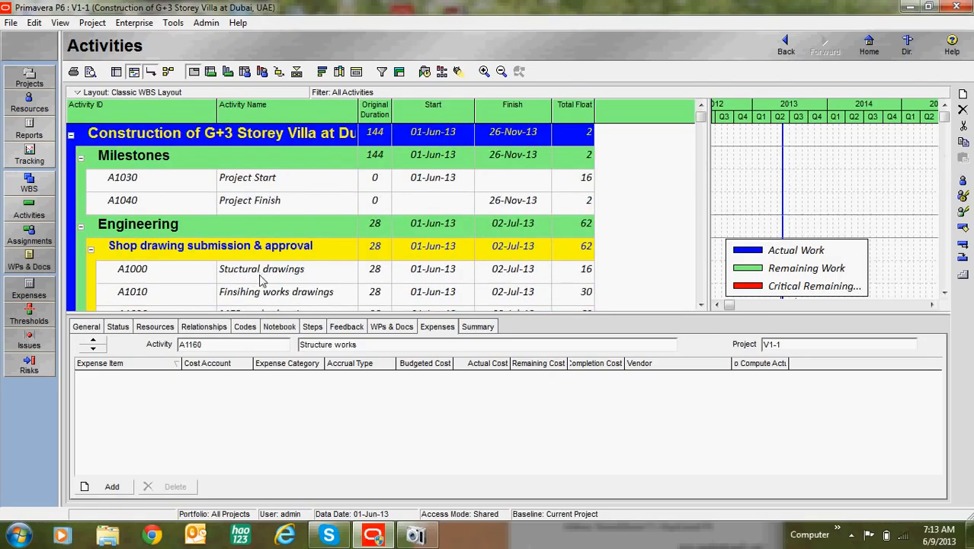
scroll(259, 279, down, 2)
click(276, 230)
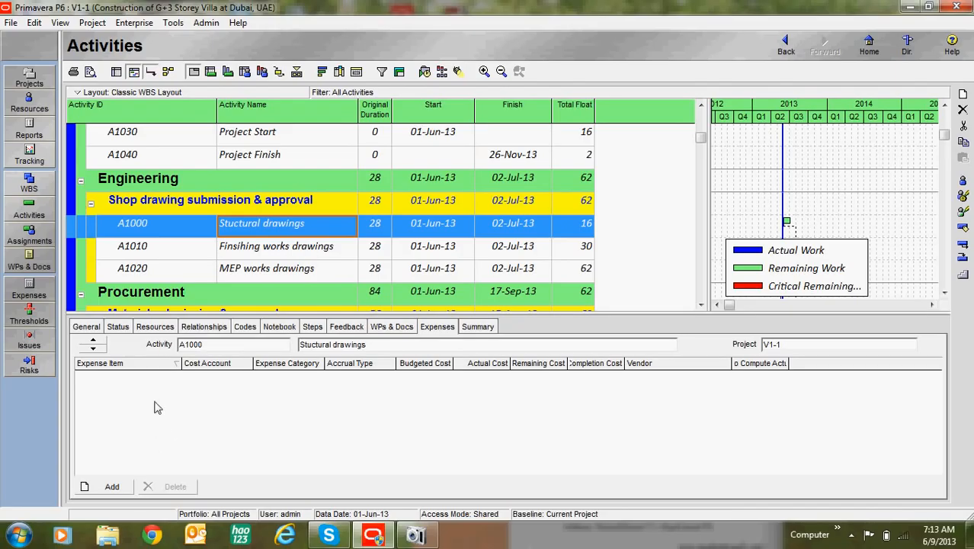
click(112, 487)
click(351, 378)
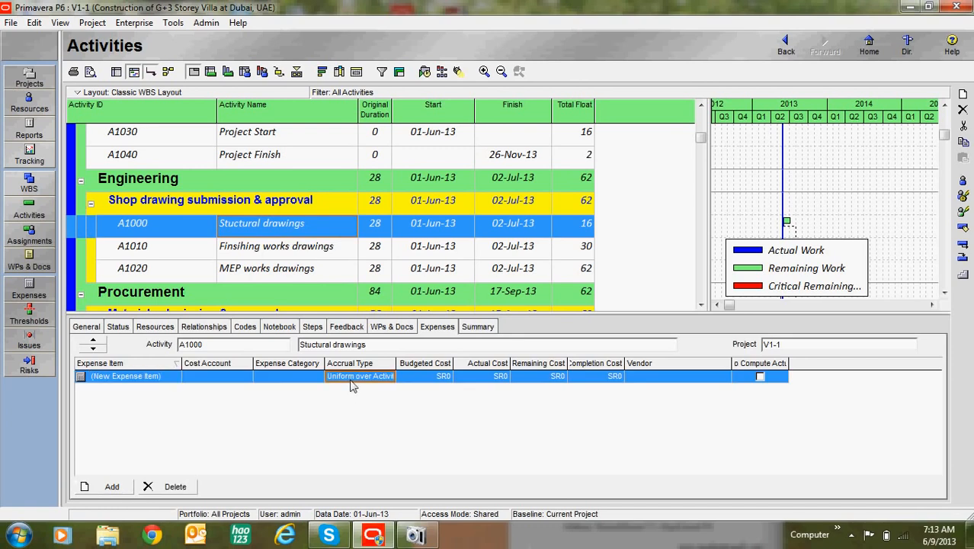
Set the budgeted cost of the A1000 expense item to SR 25,000.
click(405, 379)
click(409, 379)
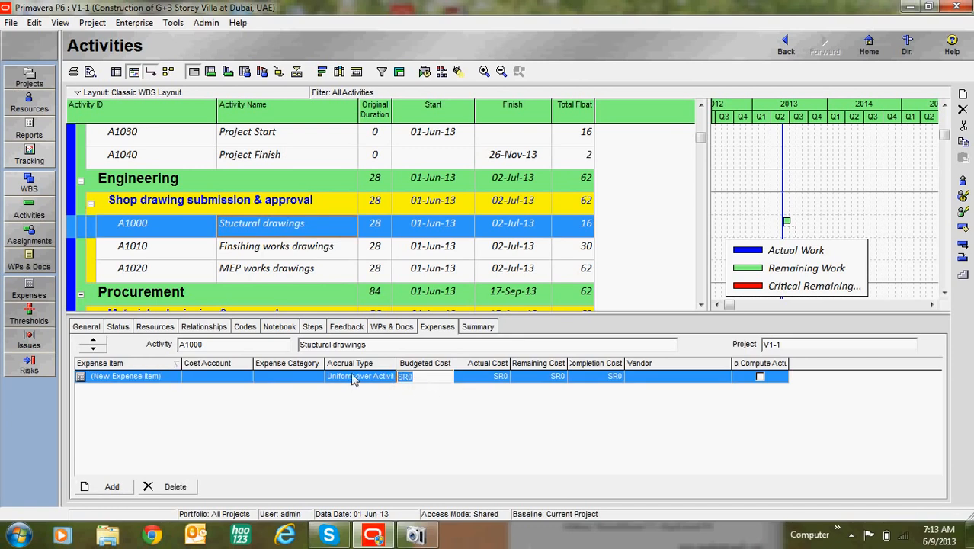
text(25,000)
click(480, 376)
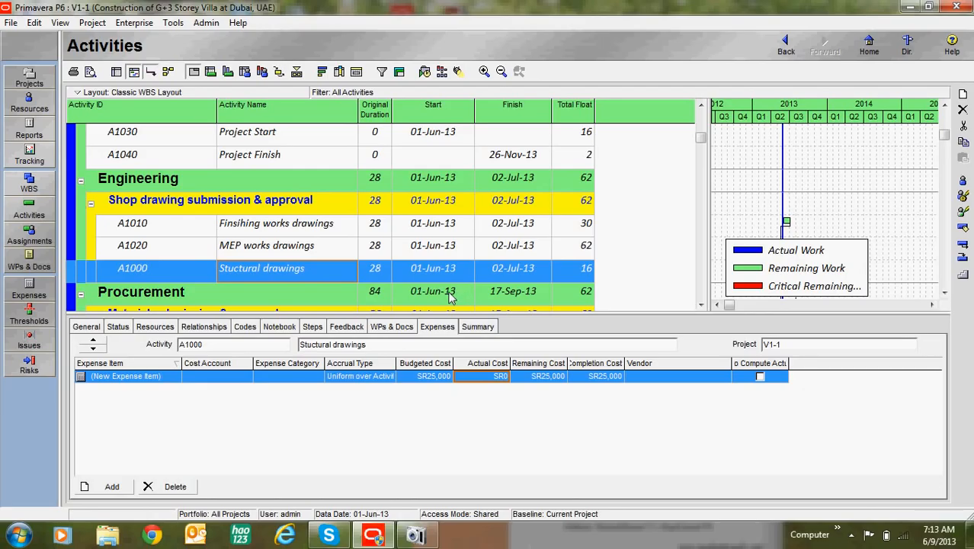
Review the expenses of the three shop drawing activities A1010, A1000 and A1020.
click(444, 229)
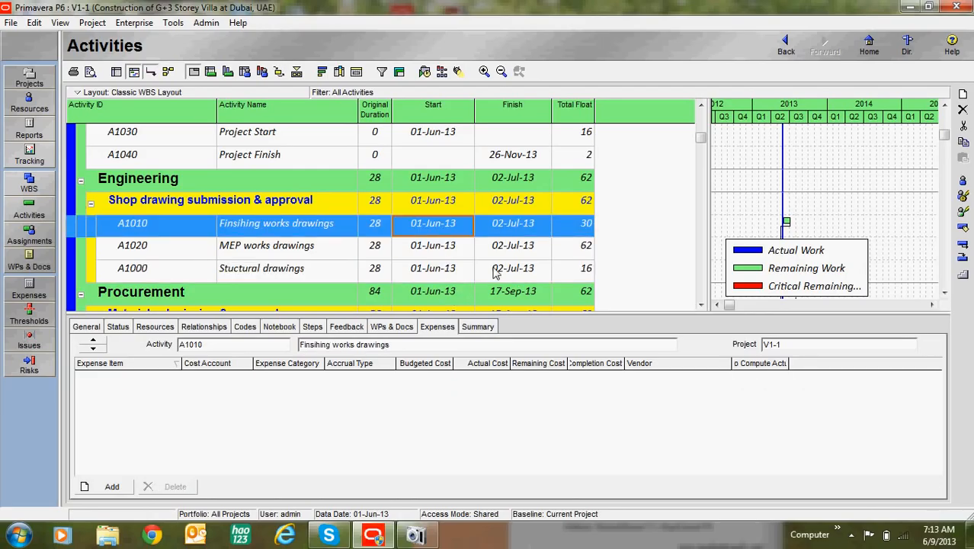
scroll(315, 238, up, 2)
scroll(316, 246, down, 1)
scroll(315, 246, down, 1)
click(427, 269)
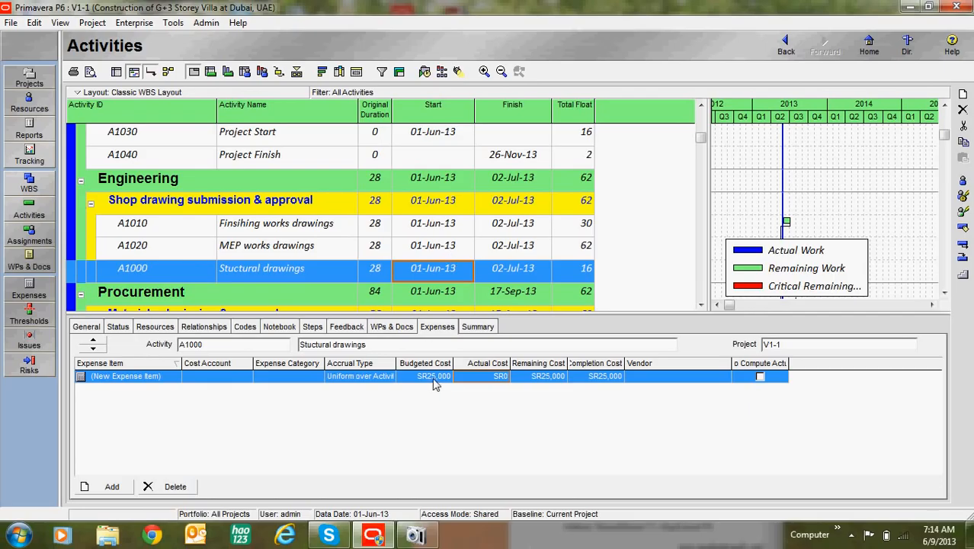
click(443, 253)
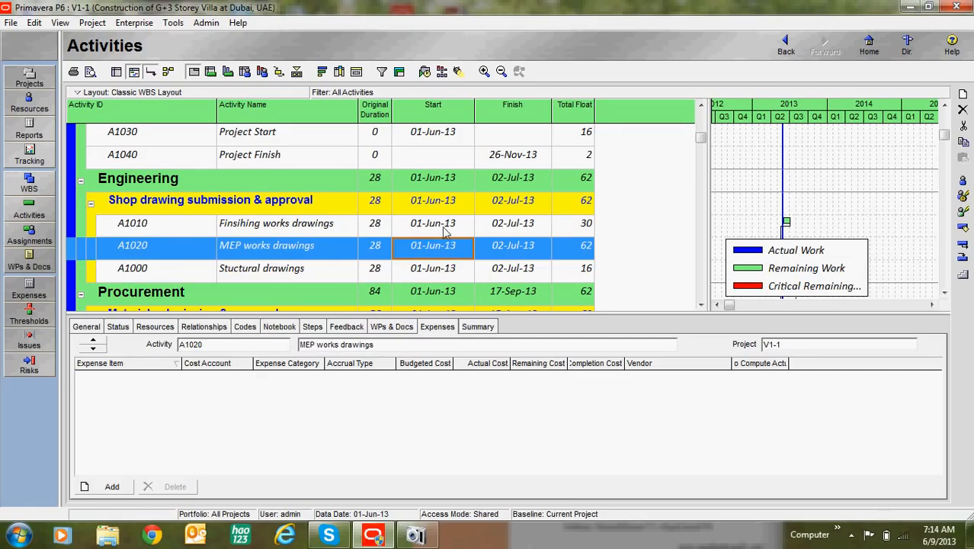
click(445, 228)
Add an expense item to A1020 MEP works drawings with a budgeted cost of SR 15,000.
click(442, 251)
click(110, 486)
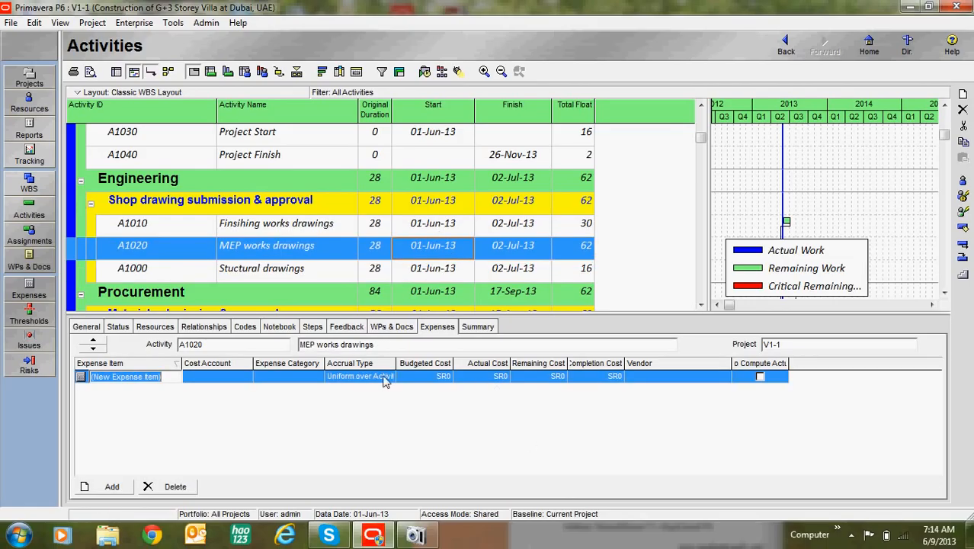
click(440, 384)
text(1)
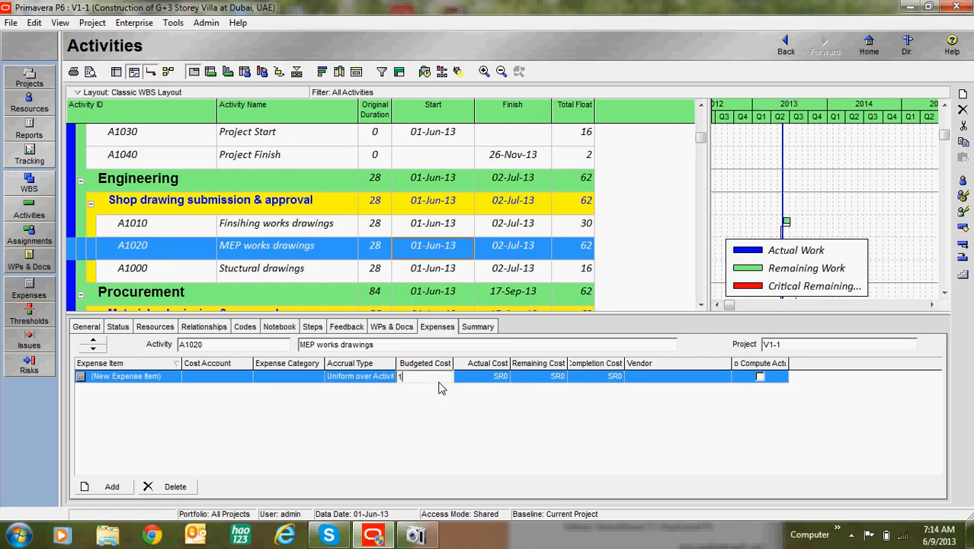
text(5000)
Add an expense item budgeted at SR 28,000 to A1010 Finsihing works drawings and check the expenses of A1000 and A1020.
click(444, 225)
click(110, 487)
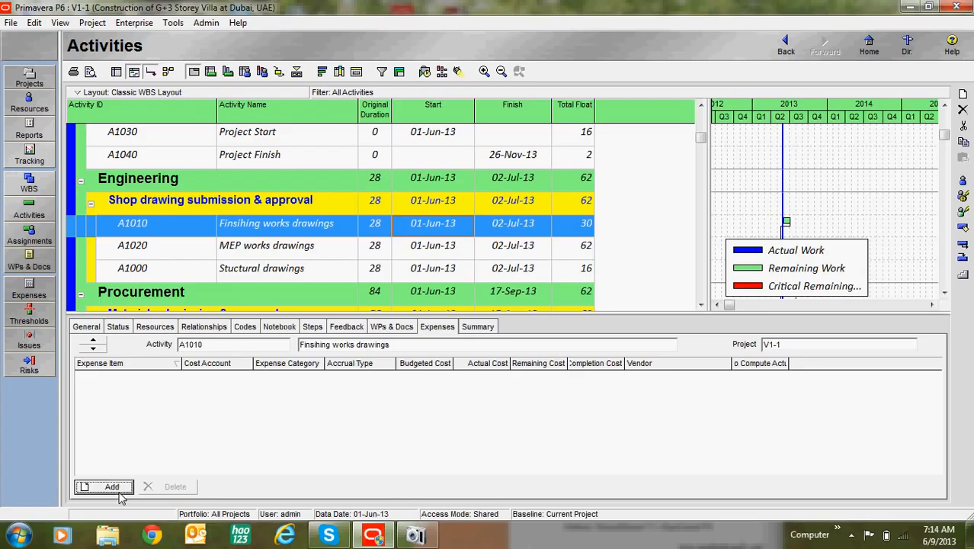
click(432, 381)
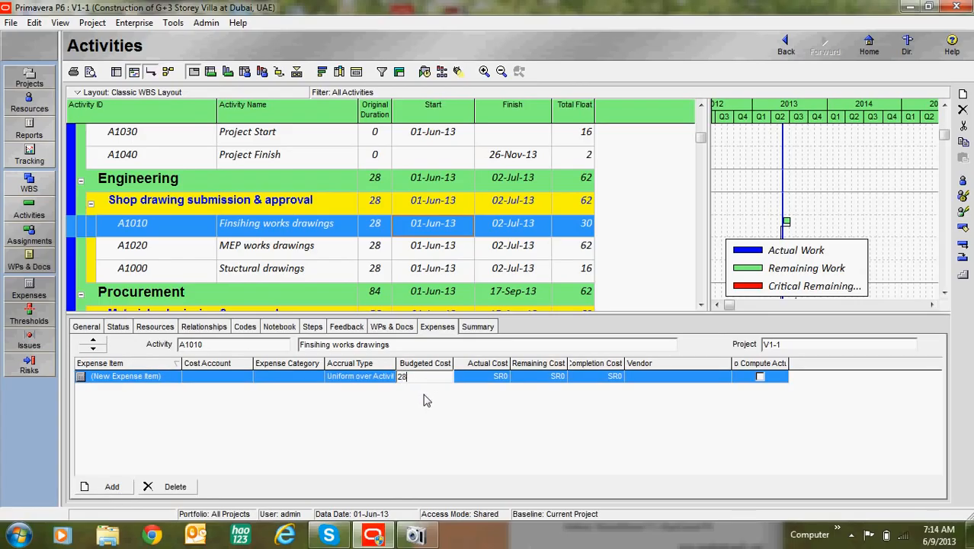
text(25000)
click(447, 262)
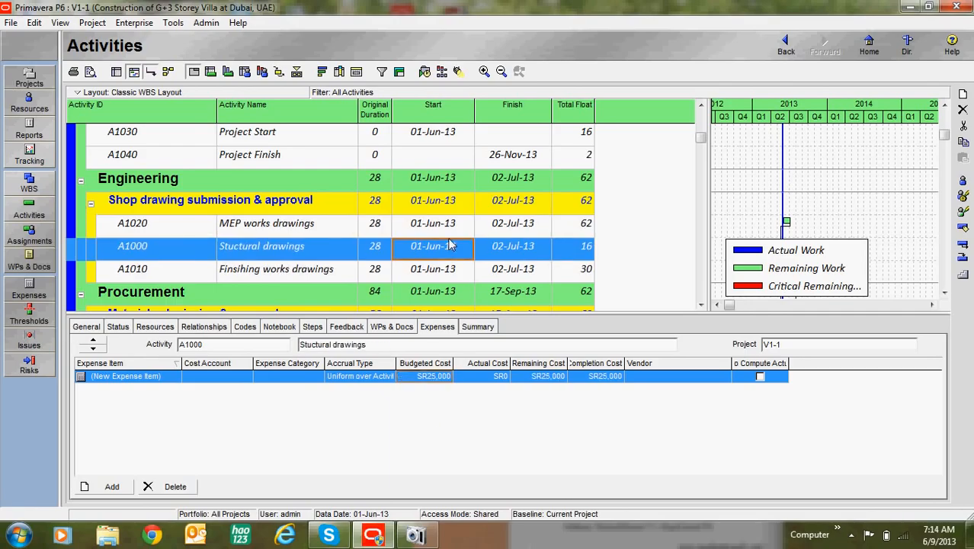
click(451, 231)
click(457, 241)
key(Up)
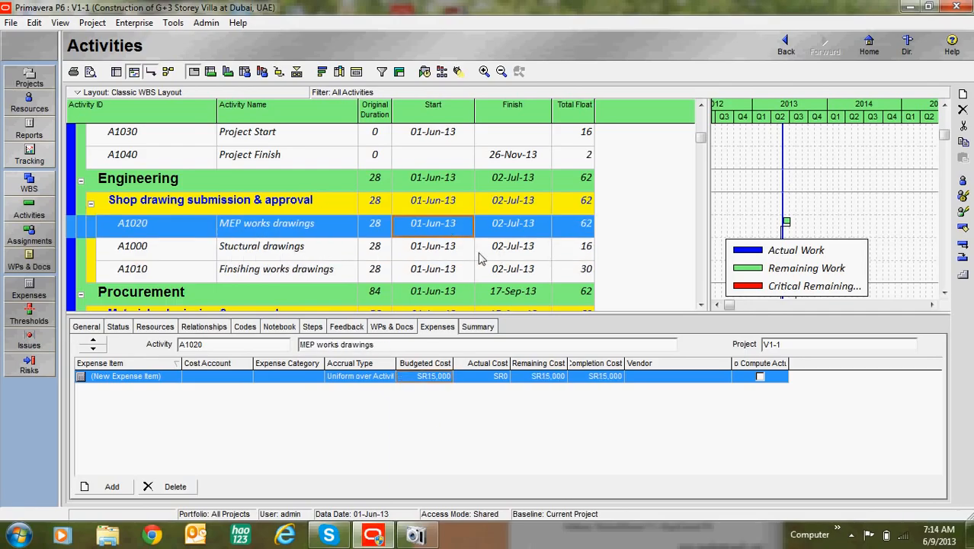
Open the column selection for the activity table and expand the Costs options as far as the budgeted costs.
scroll(534, 274, down, 3)
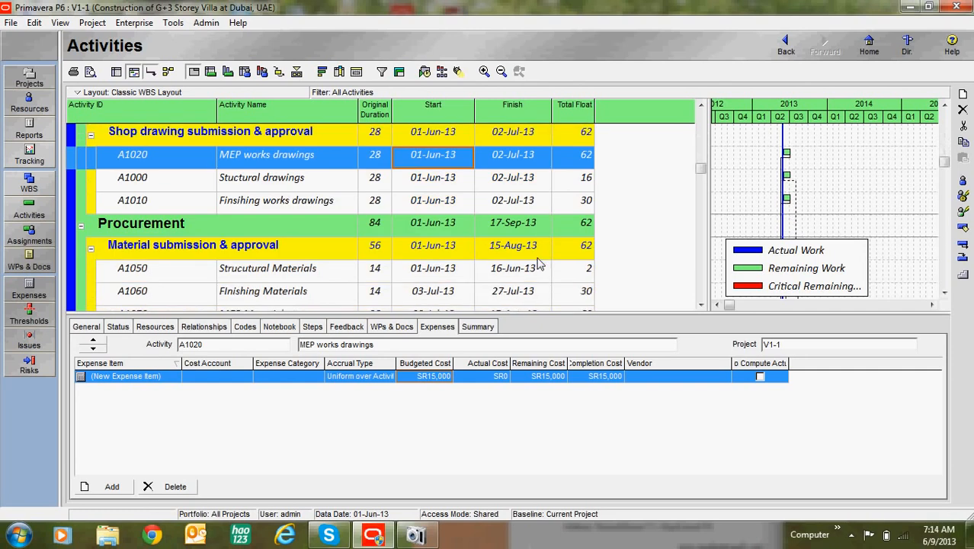
click(339, 71)
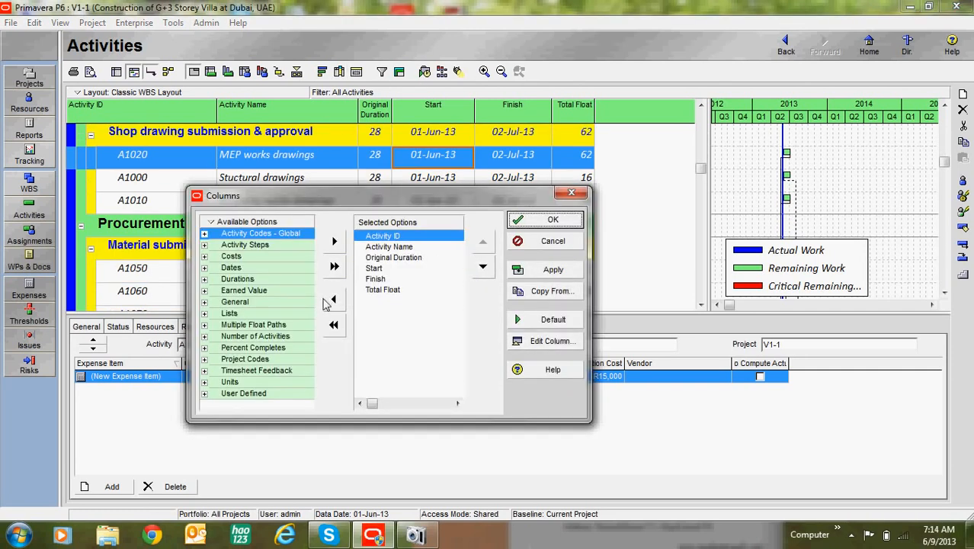
click(377, 290)
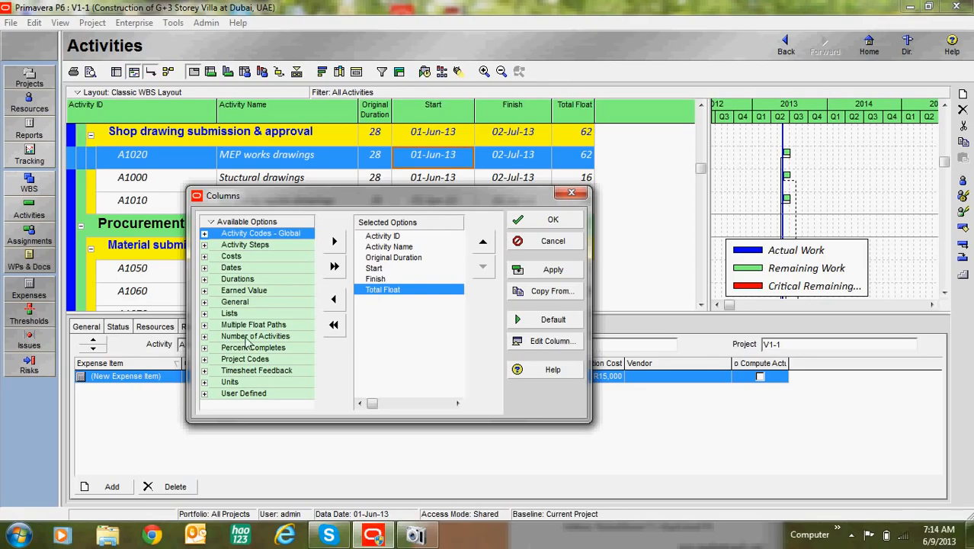
double_click(214, 256)
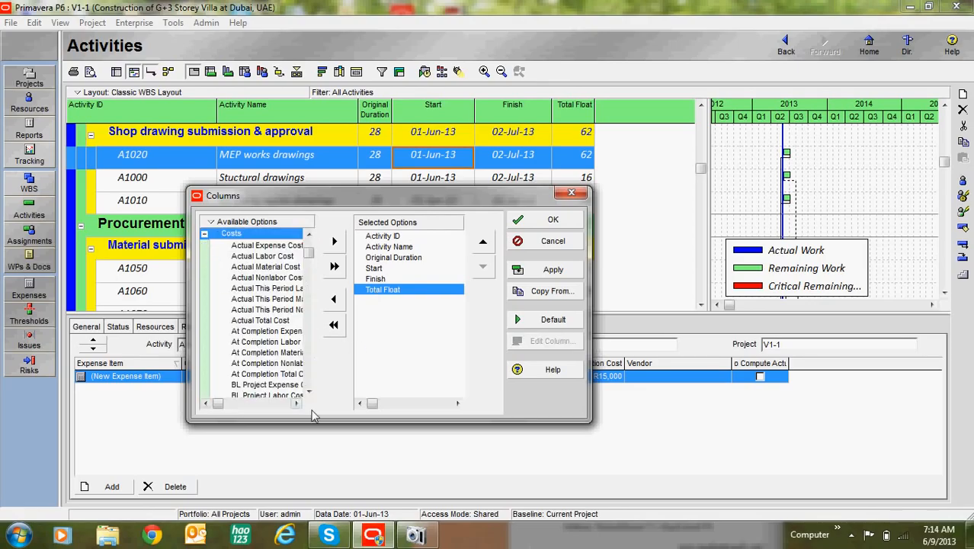
click(297, 403)
click(297, 402)
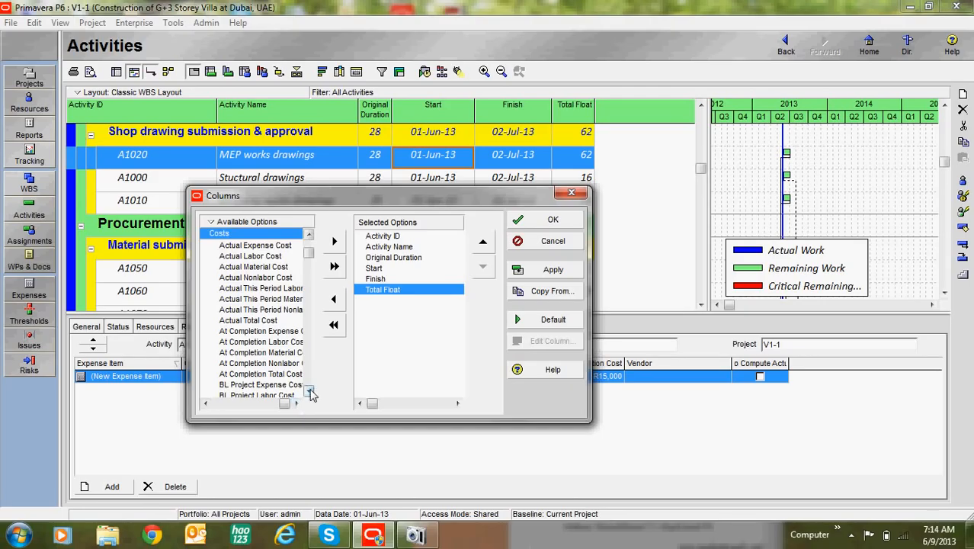
click(309, 391)
click(309, 391)
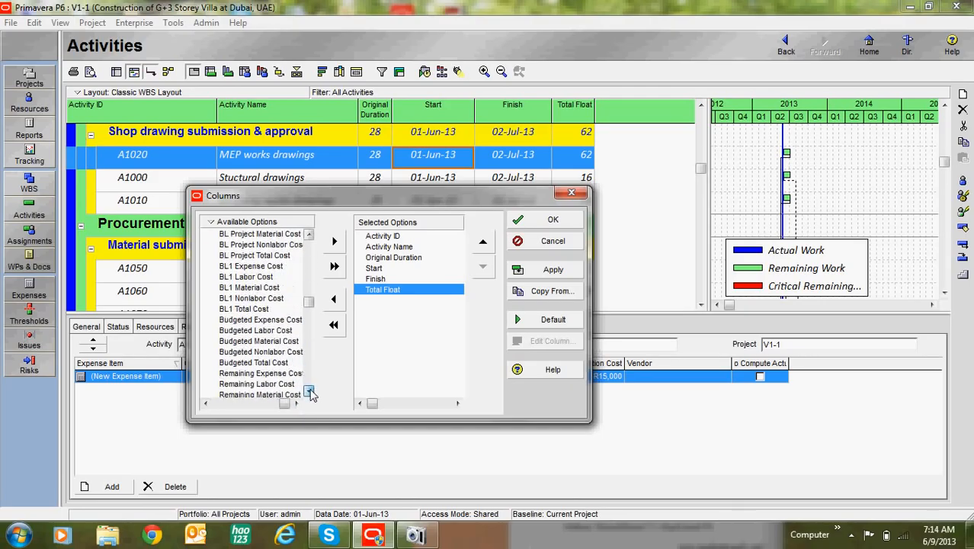
Add the Budgeted Expense, Labor, Material, Nonlabor and Total Cost columns after Total Float and apply the column selection.
click(258, 277)
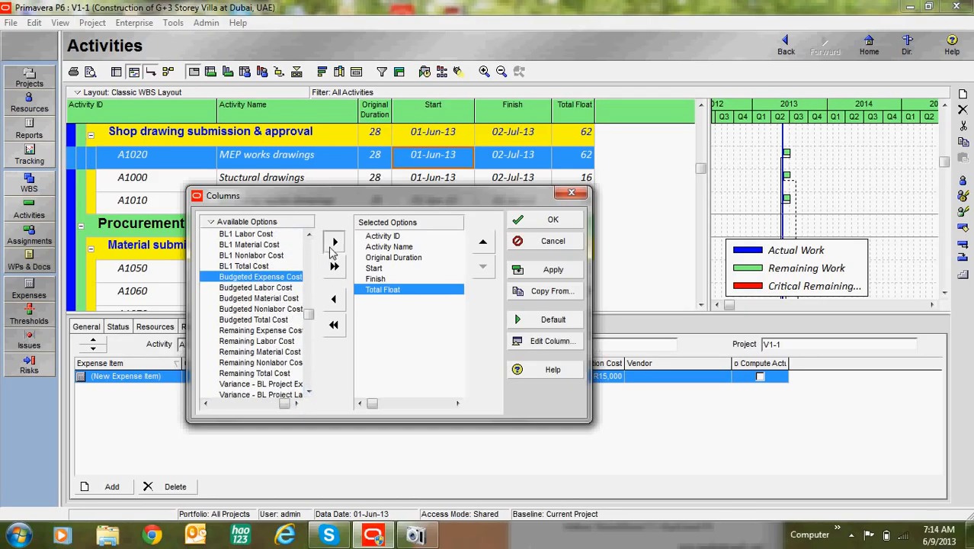
click(334, 241)
click(334, 242)
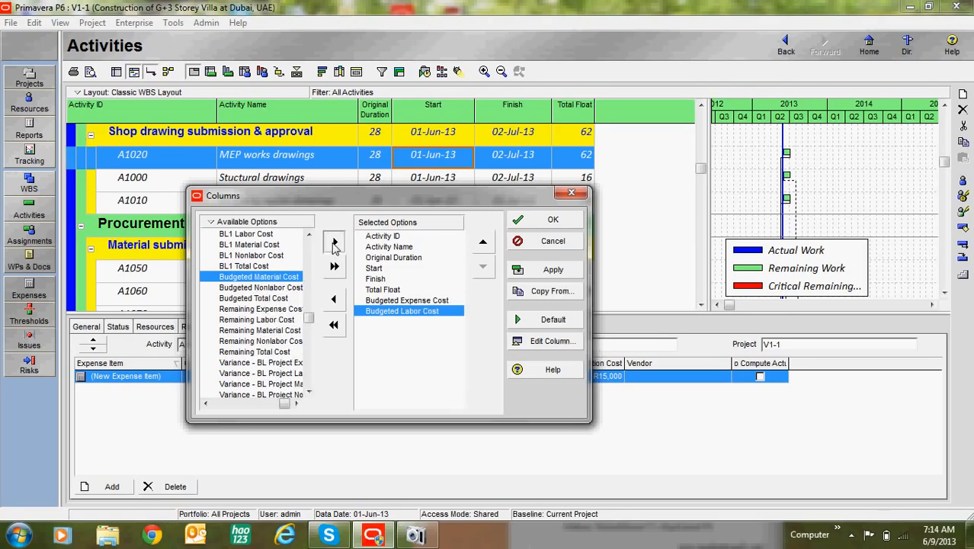
click(334, 242)
click(333, 242)
click(334, 242)
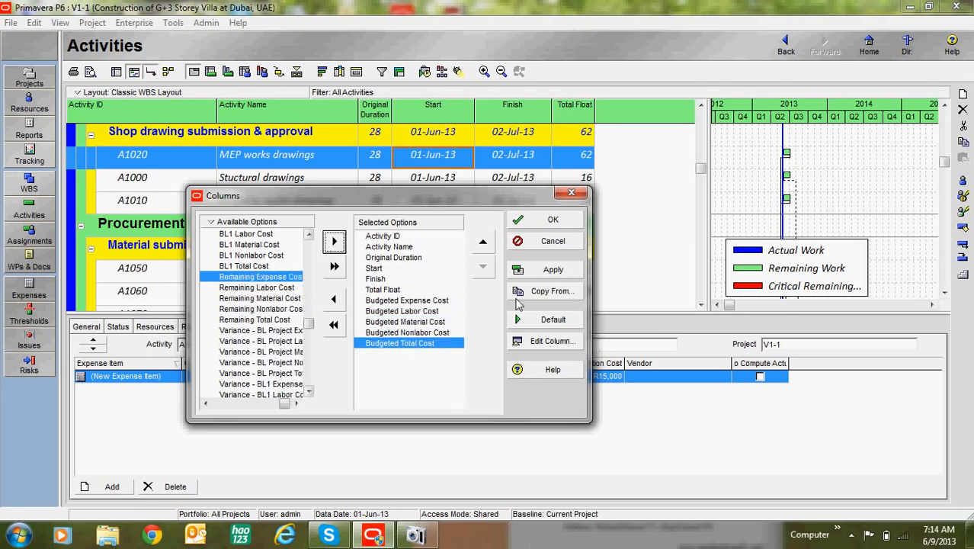
click(523, 271)
click(543, 221)
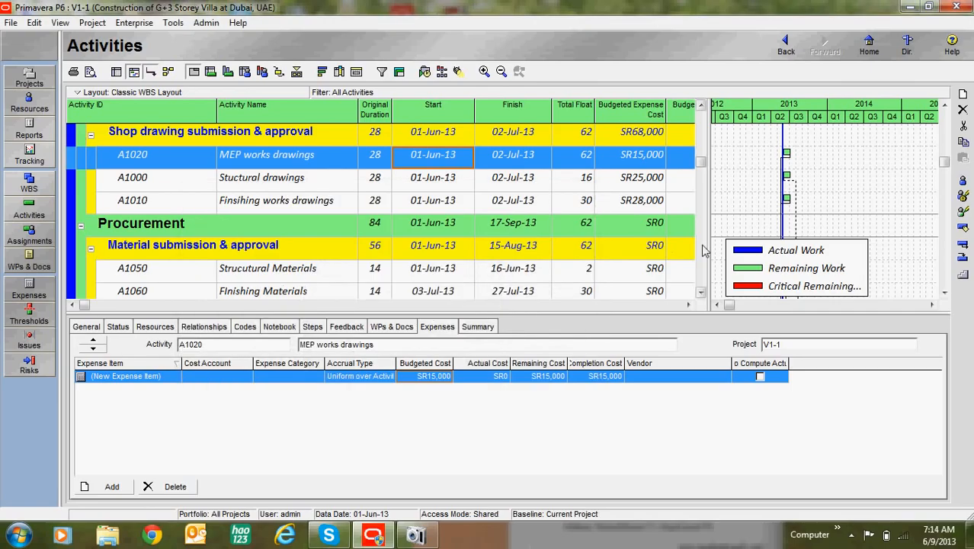
Widen the activity table over the Gantt chart and review the budgeted cost columns down to the Construction activities.
drag(707, 242, 914, 241)
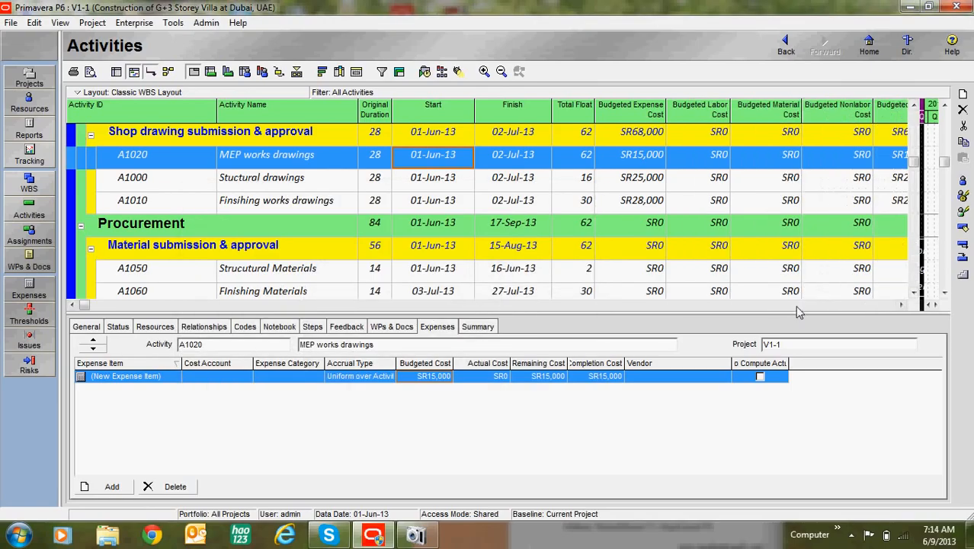
click(901, 304)
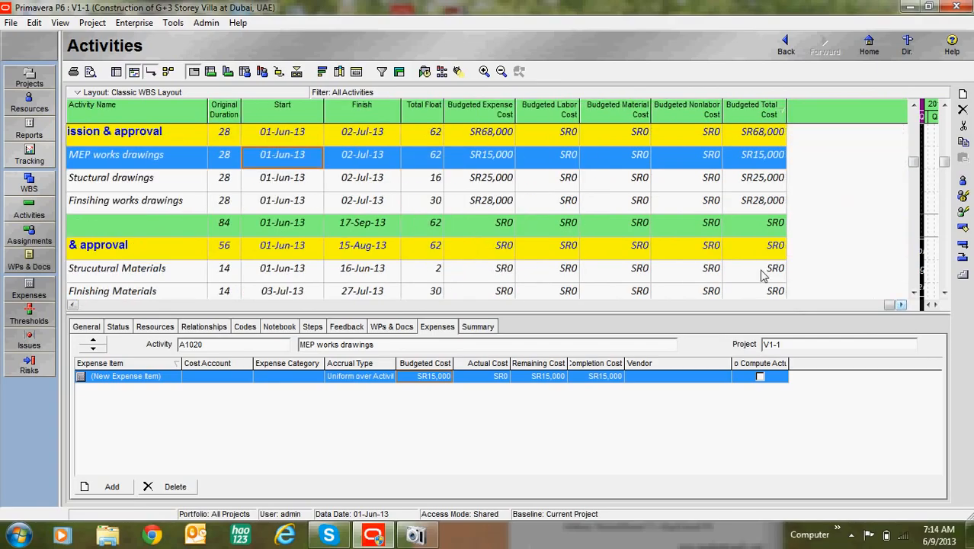
scroll(660, 249, down, 2)
scroll(660, 249, up, 5)
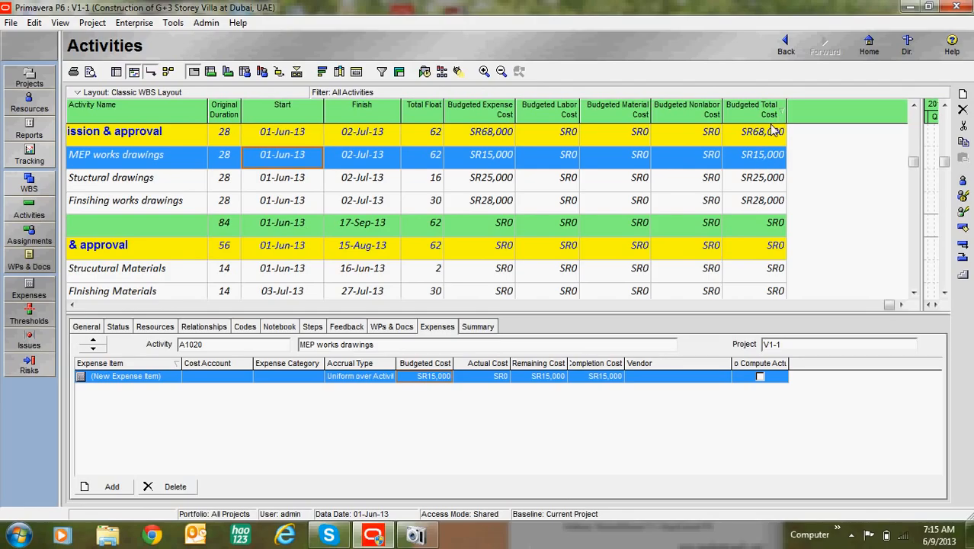
click(913, 292)
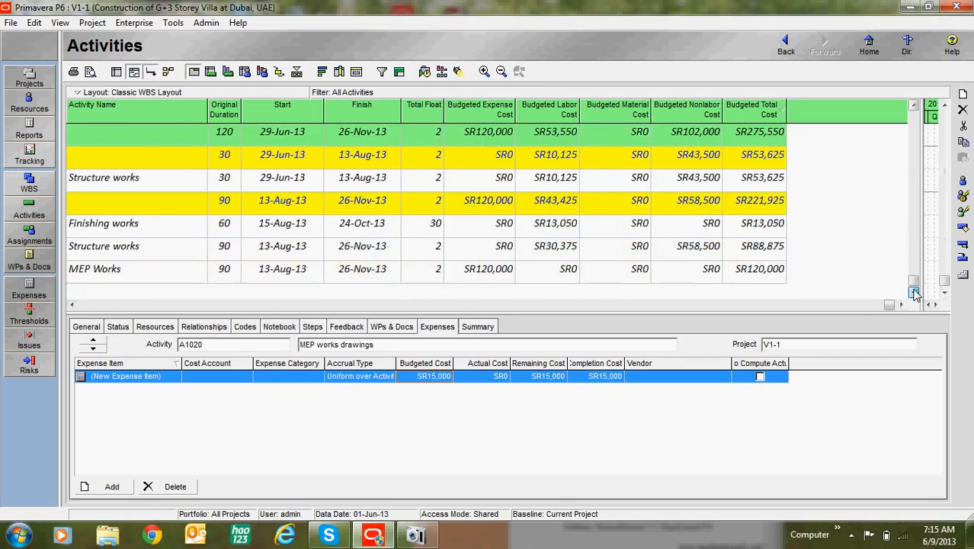
Select the 90-day Structure works activity and enter its nonlabor cost, 58500, as the first addend in Calculator.
click(292, 248)
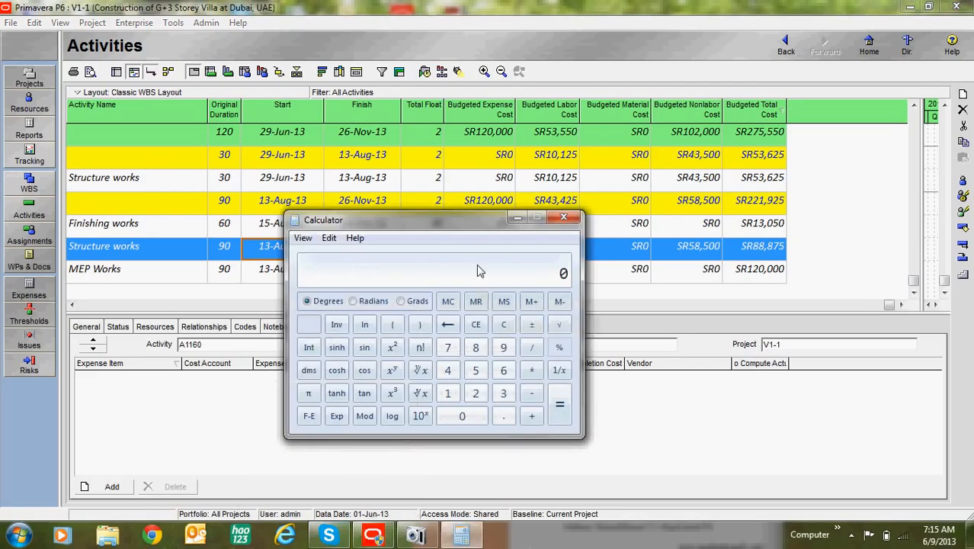
drag(473, 225, 417, 180)
click(419, 320)
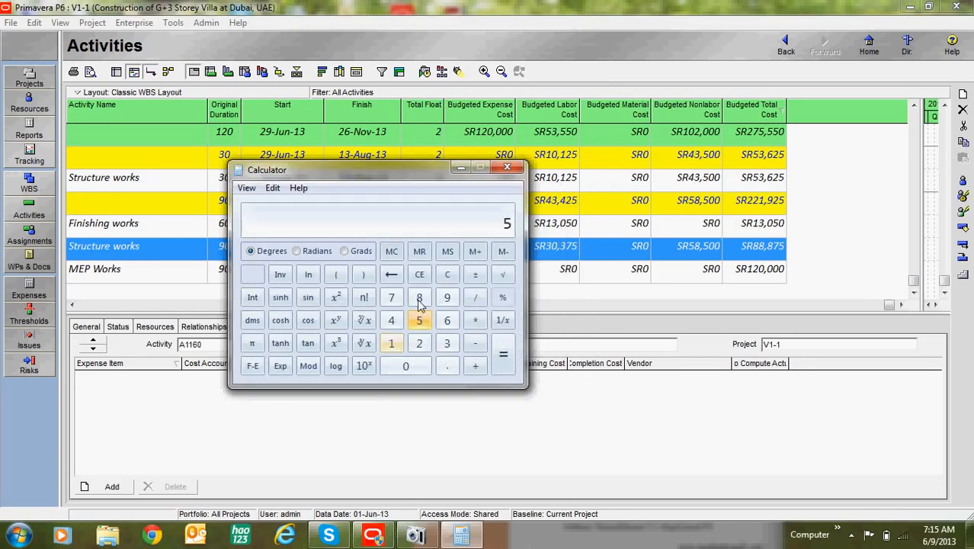
click(419, 297)
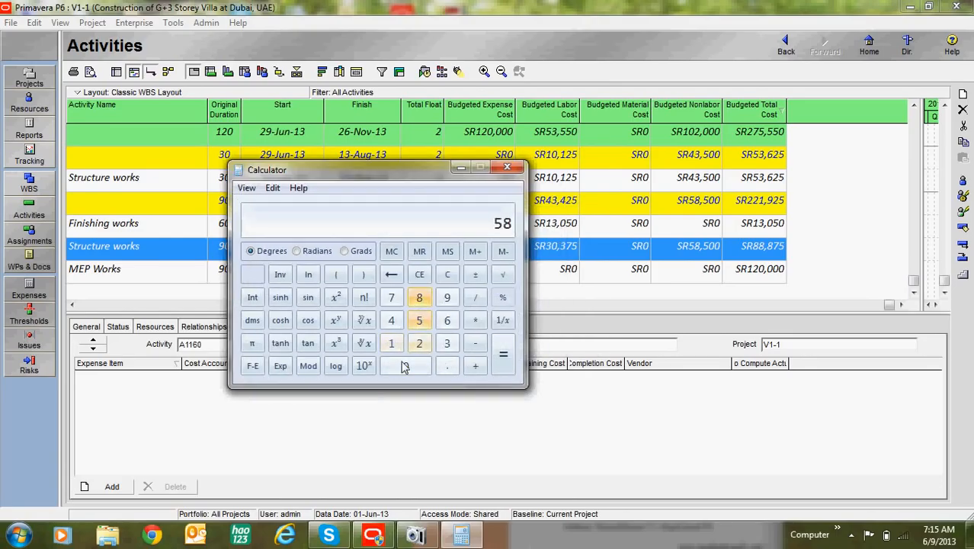
click(419, 320)
click(404, 367)
click(395, 367)
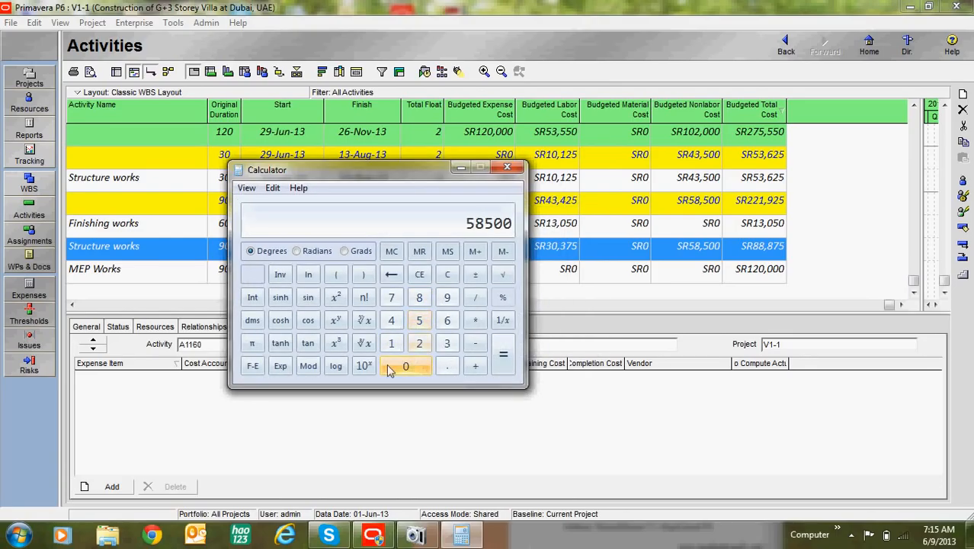
click(475, 367)
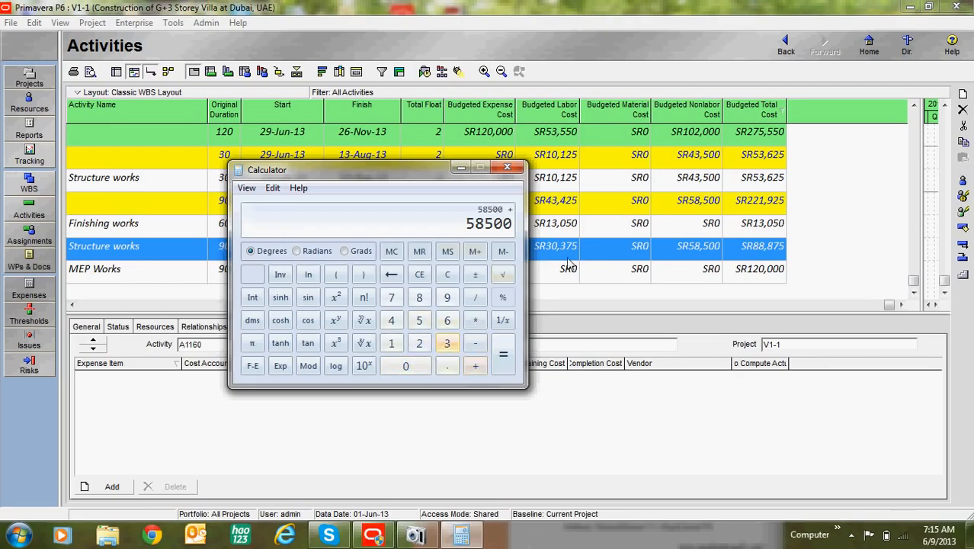
Add the labor cost of 30375, compare the sum with the activity's Budgeted Total Cost, and close Calculator.
click(445, 343)
click(404, 366)
click(444, 345)
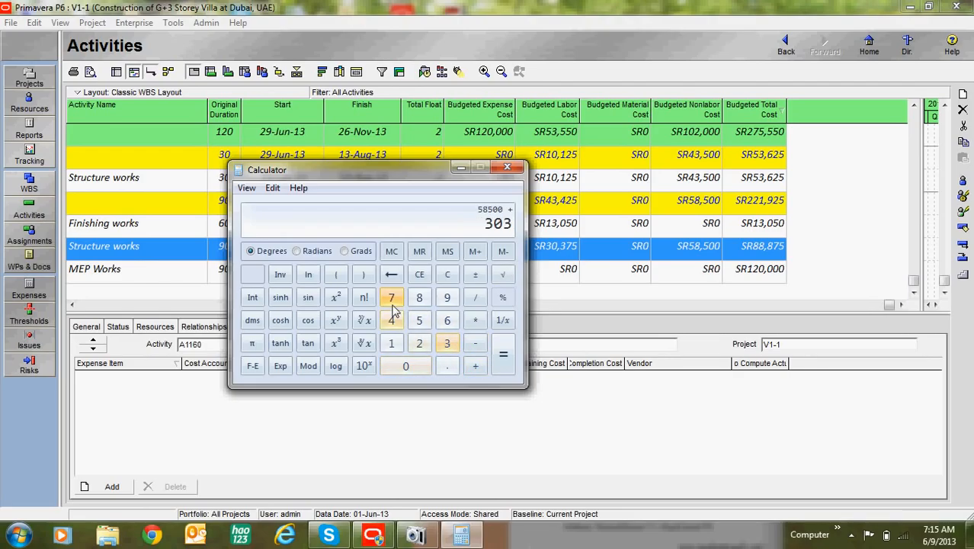
click(390, 297)
click(419, 320)
click(503, 354)
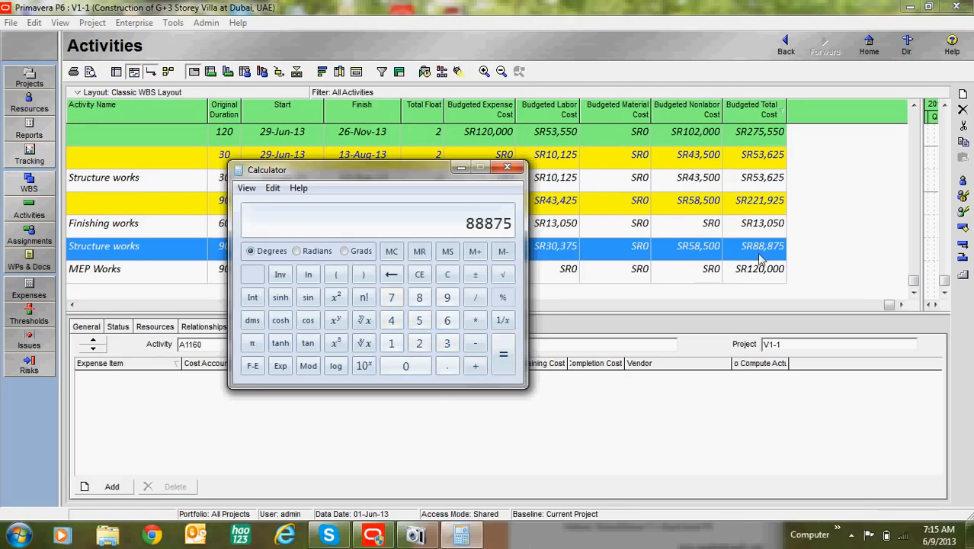
click(507, 166)
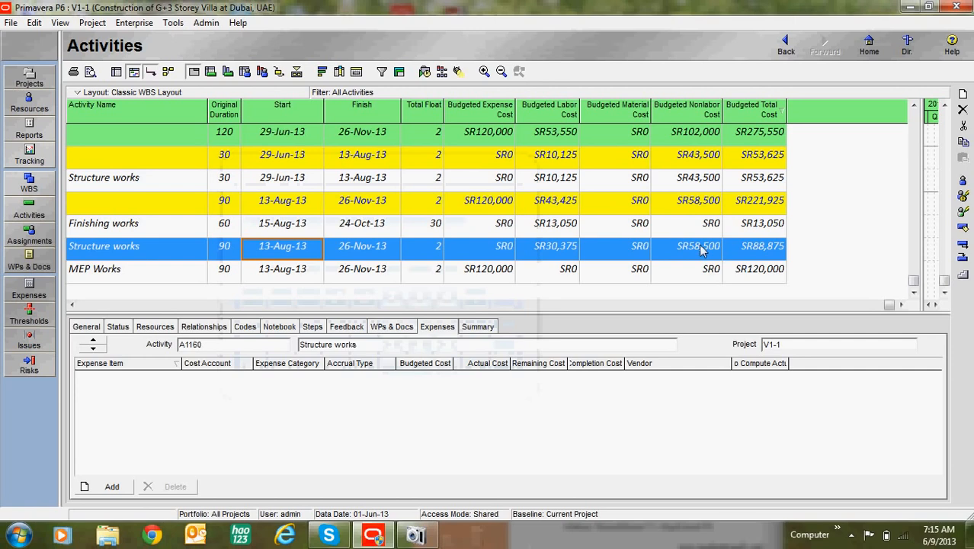
Review the budgeted cost columns from the Finishing works activity back up to the Strucutural Materials approval activity.
click(690, 223)
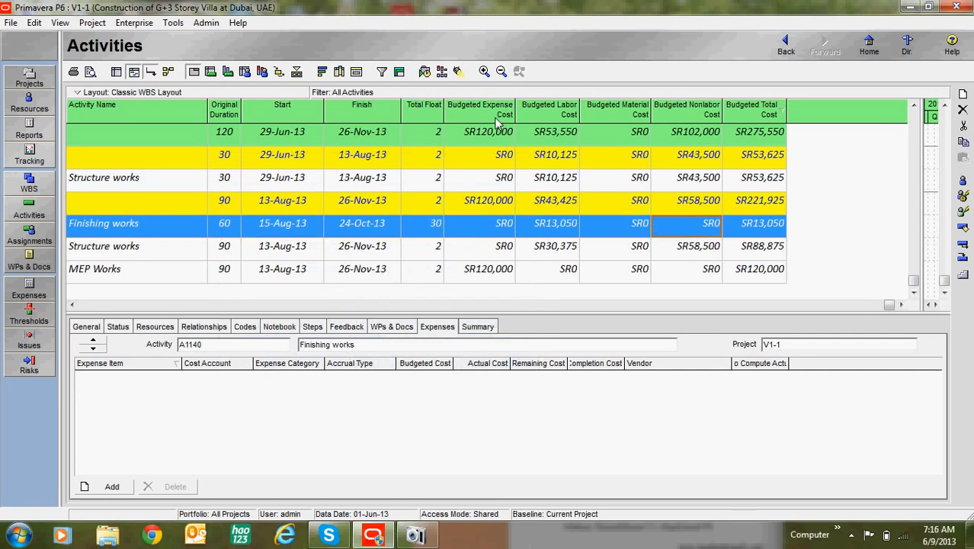
scroll(552, 222, up, 3)
scroll(543, 244, up, 1)
scroll(539, 248, down, 1)
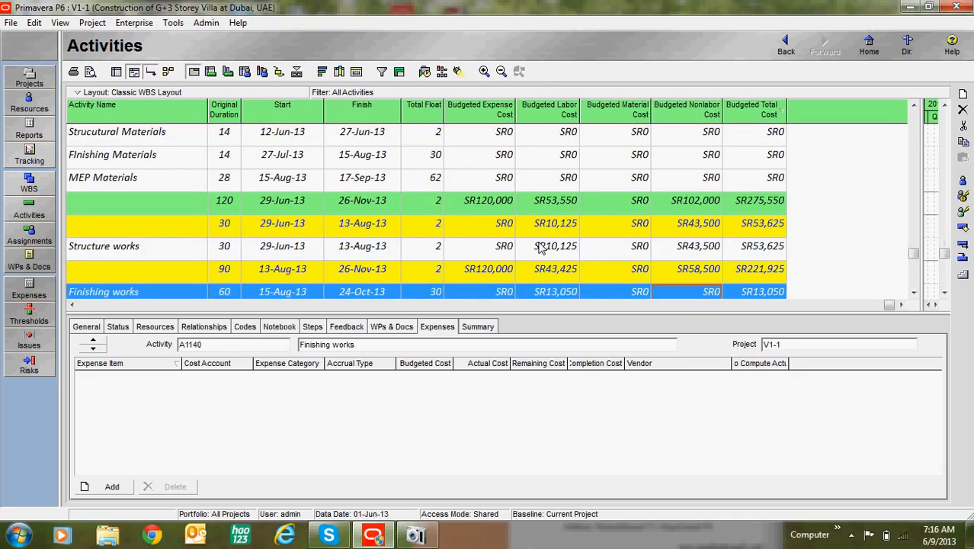
scroll(539, 248, down, 1)
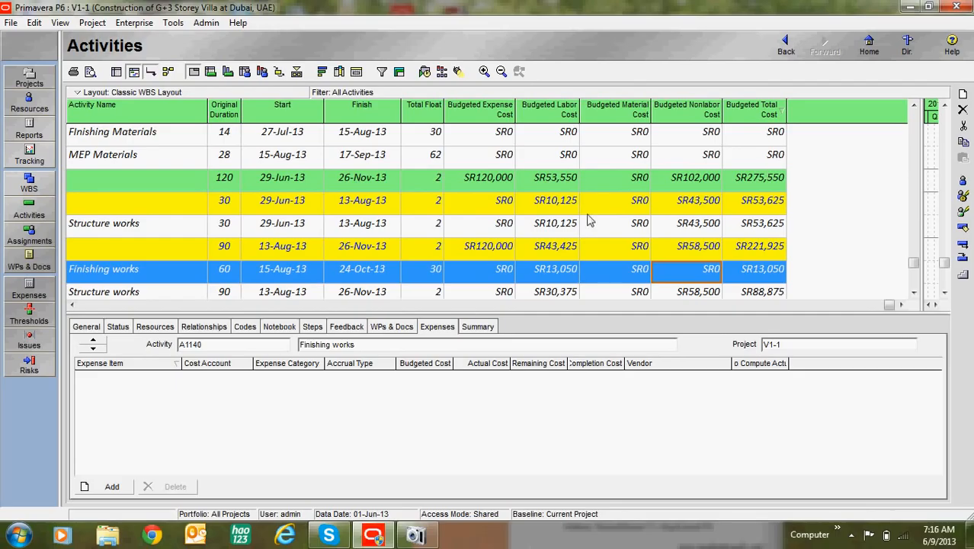
scroll(616, 266, up, 3)
scroll(545, 228, down, 2)
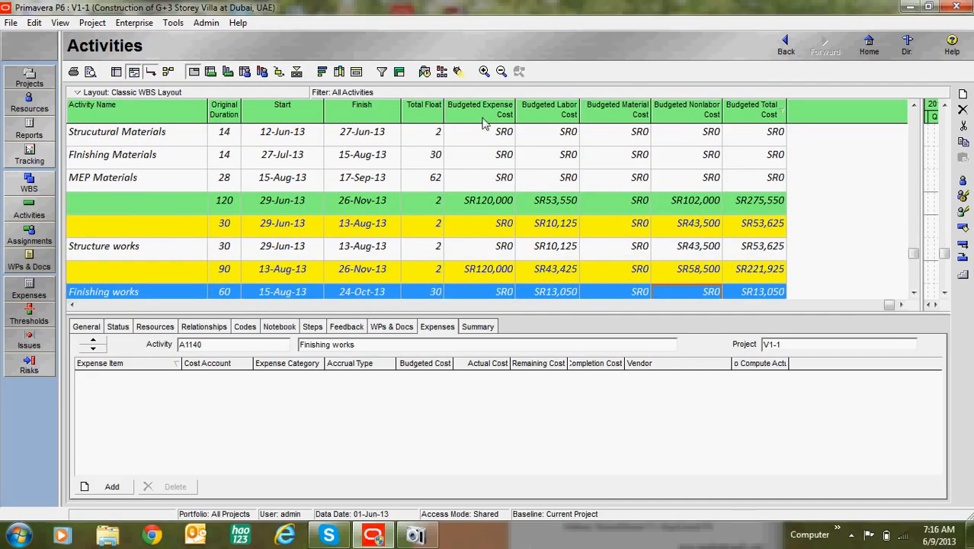
scroll(509, 218, up, 6)
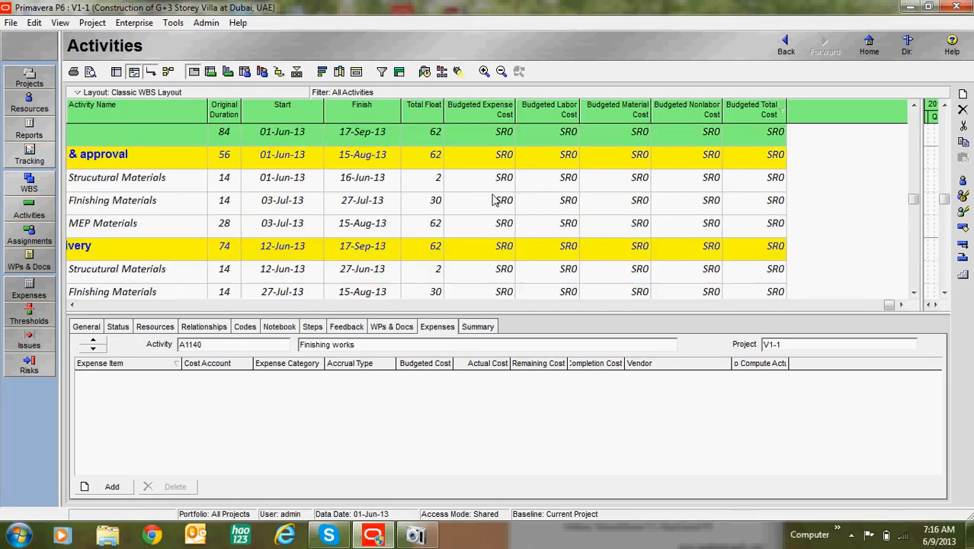
click(489, 177)
Check the expenses of the finishing, structural and MEP works drawings activities, then the project's overall budgeted costs.
scroll(623, 251, up, 6)
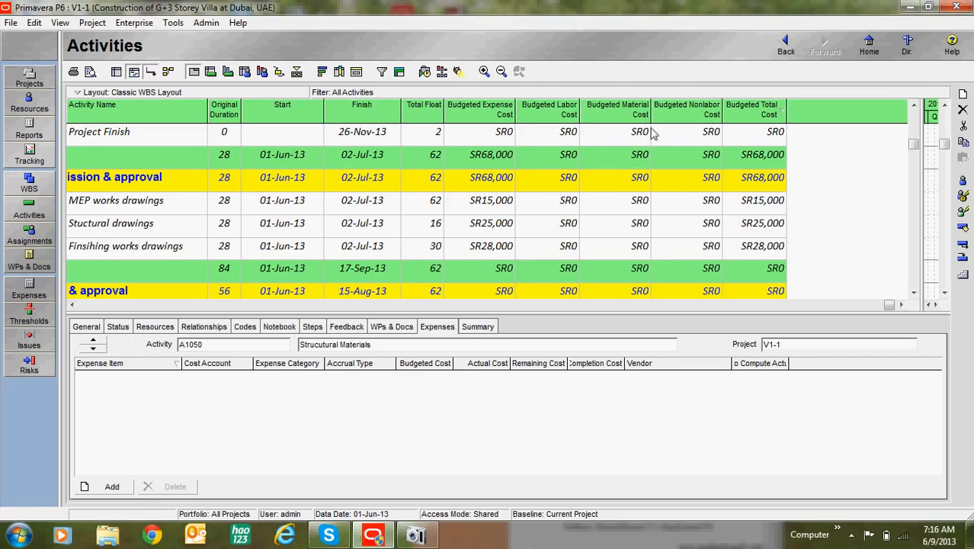
click(568, 246)
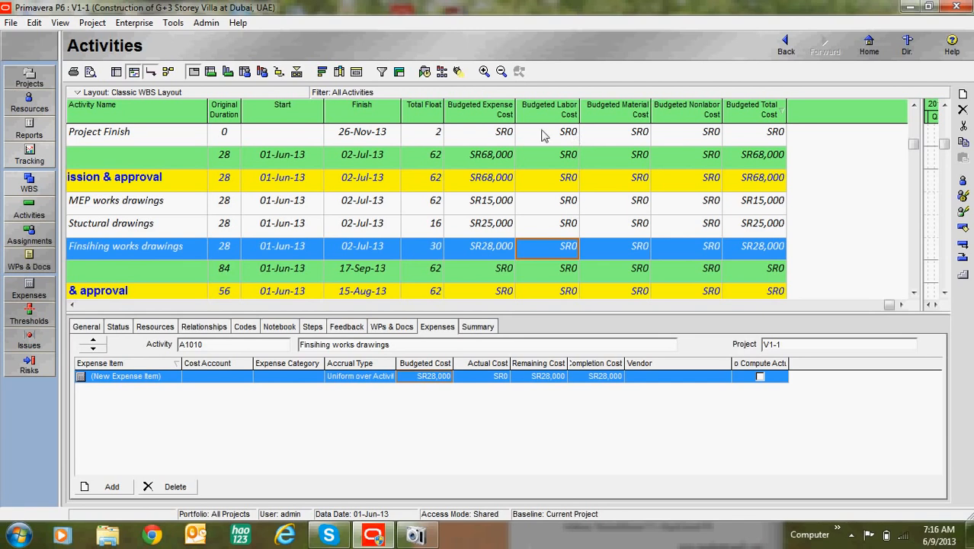
click(488, 229)
key(Up)
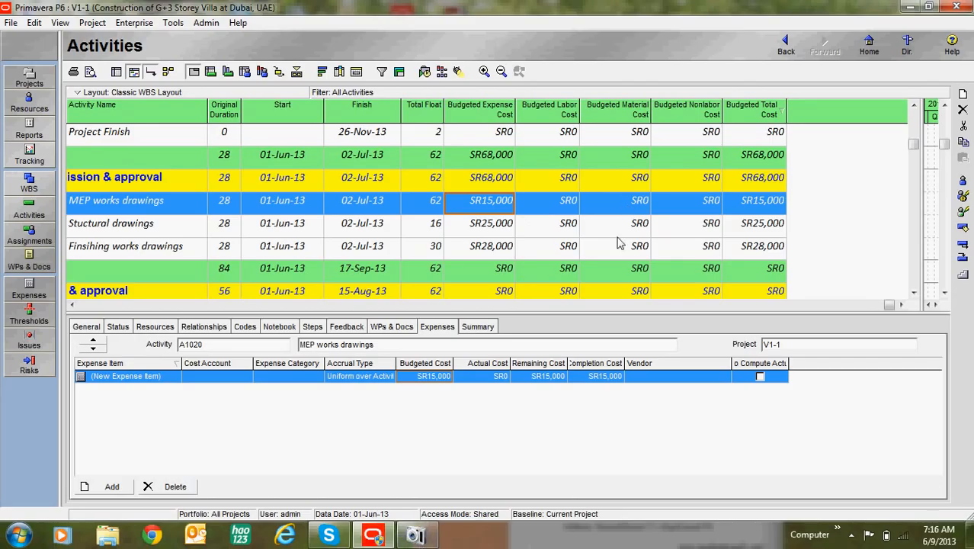
scroll(488, 293, up, 1)
scroll(488, 298, up, 1)
click(415, 536)
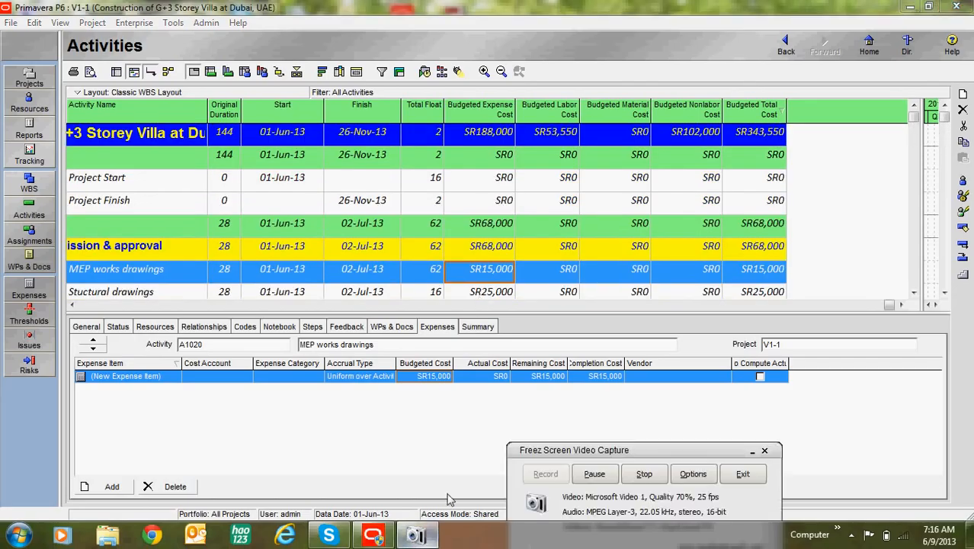